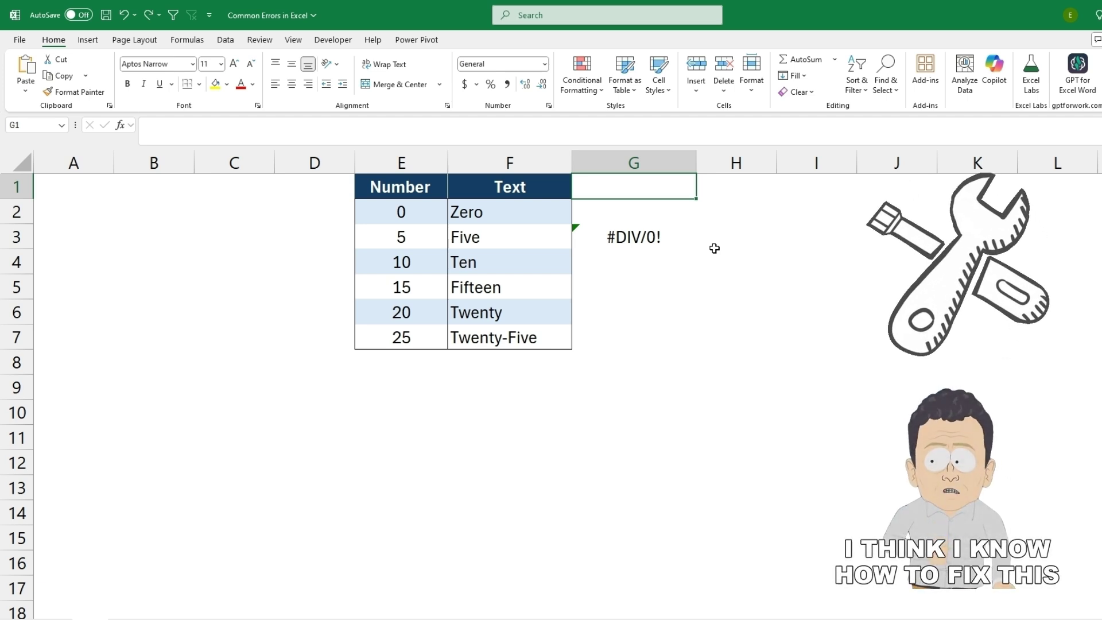
Change G3's divisor reference from E2 to E4 to clear the #DIV/0! error.
{"action": "left_click", "coordinate": [658, 239]}
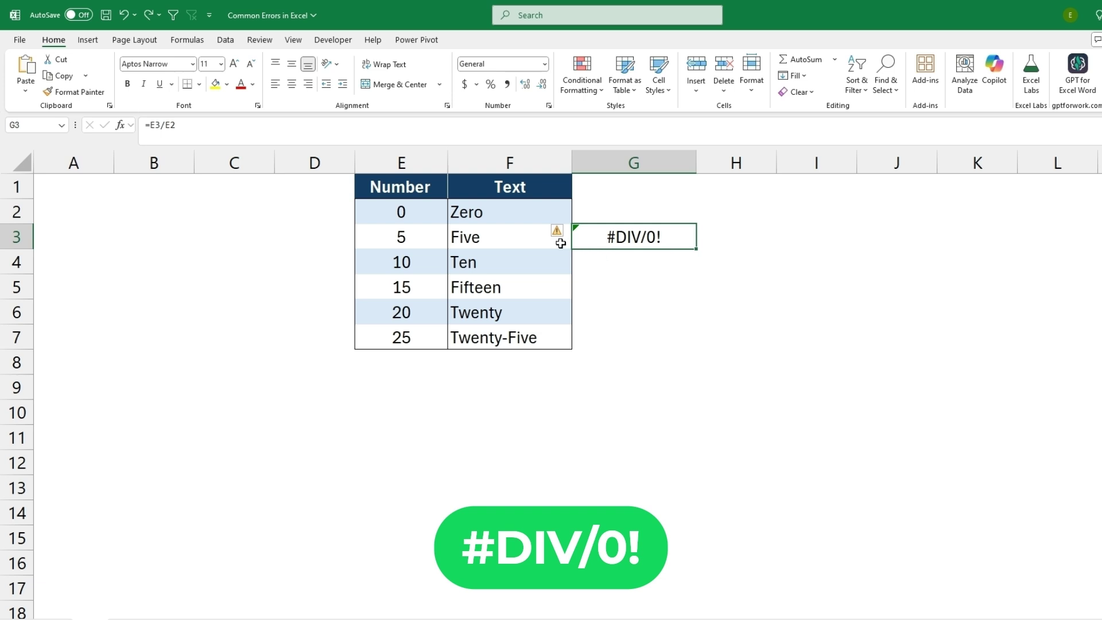
{"action": "mouse_move", "coordinate": [559, 236]}
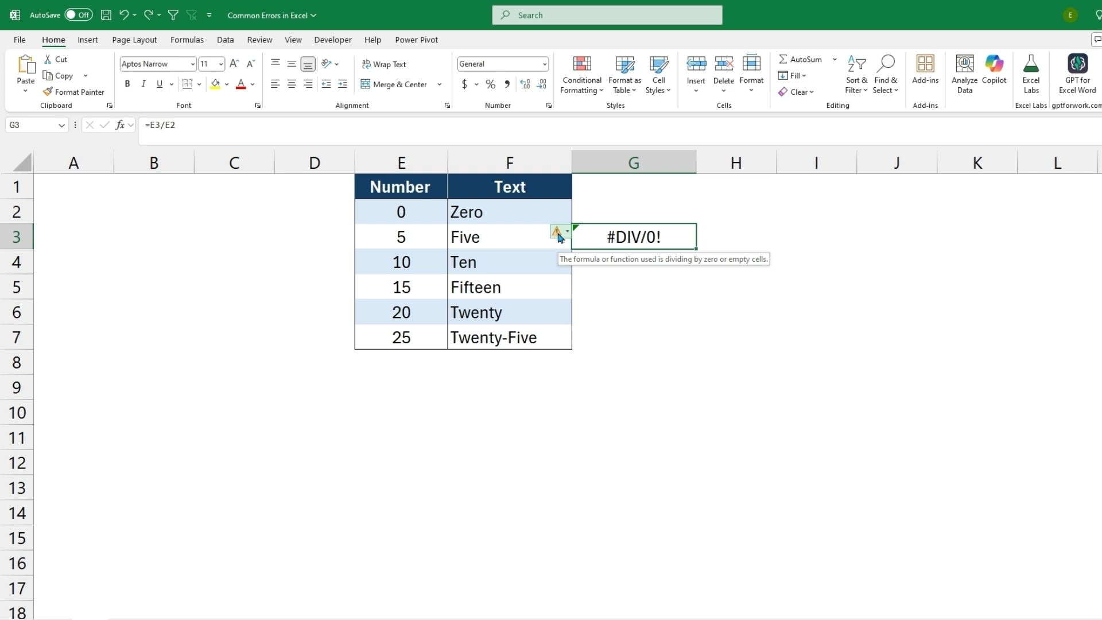
{"action": "left_click", "coordinate": [154, 124]}
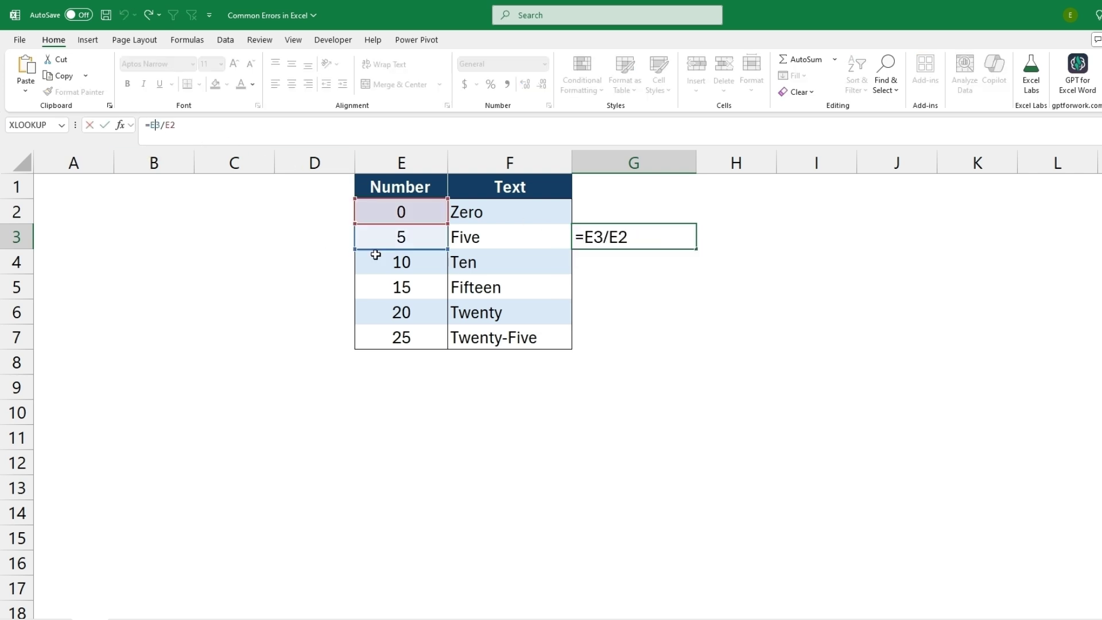
{"action": "left_click_drag", "start_coordinate": [452, 206], "coordinate": [440, 258]}
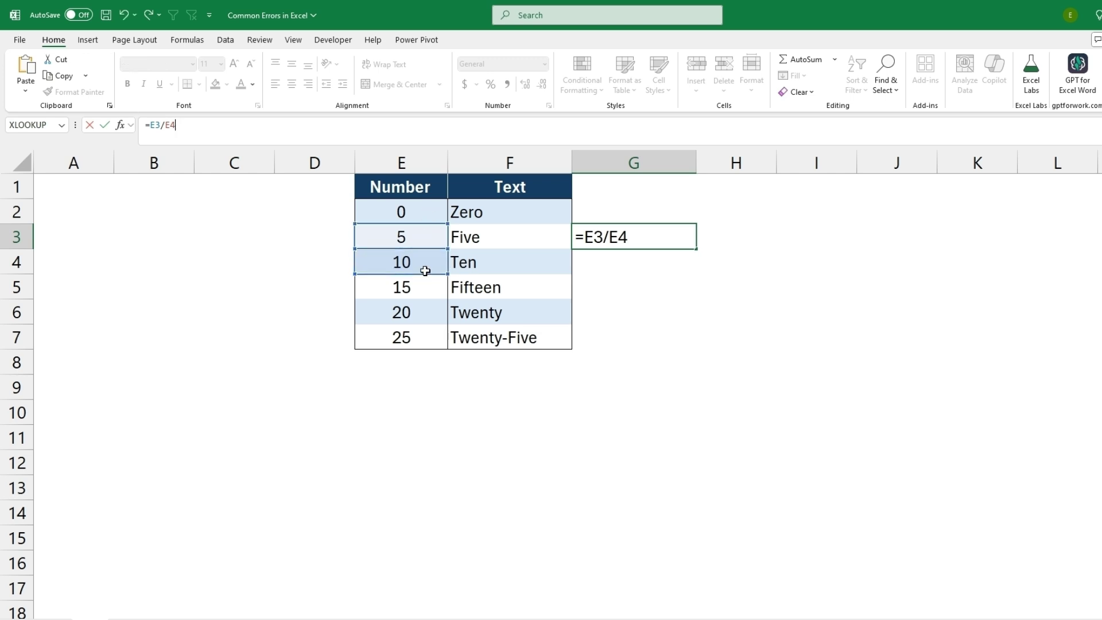
{"action": "key", "text": "Return"}
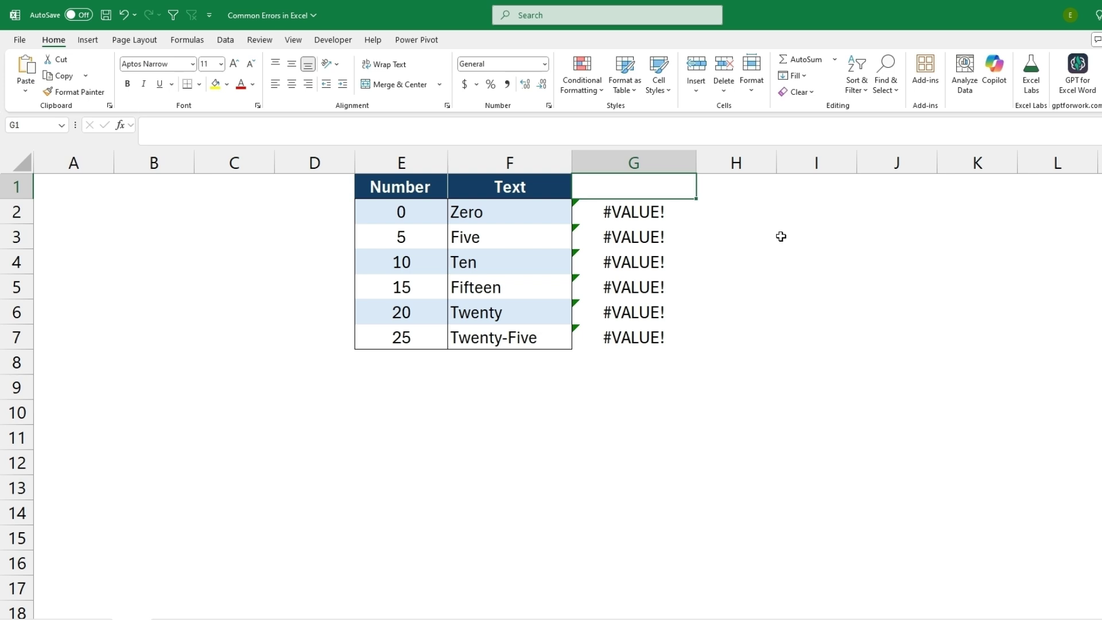
Change G2's formula from E2+F2 to E2+E3 so it returns 5.
{"action": "left_click", "coordinate": [663, 217]}
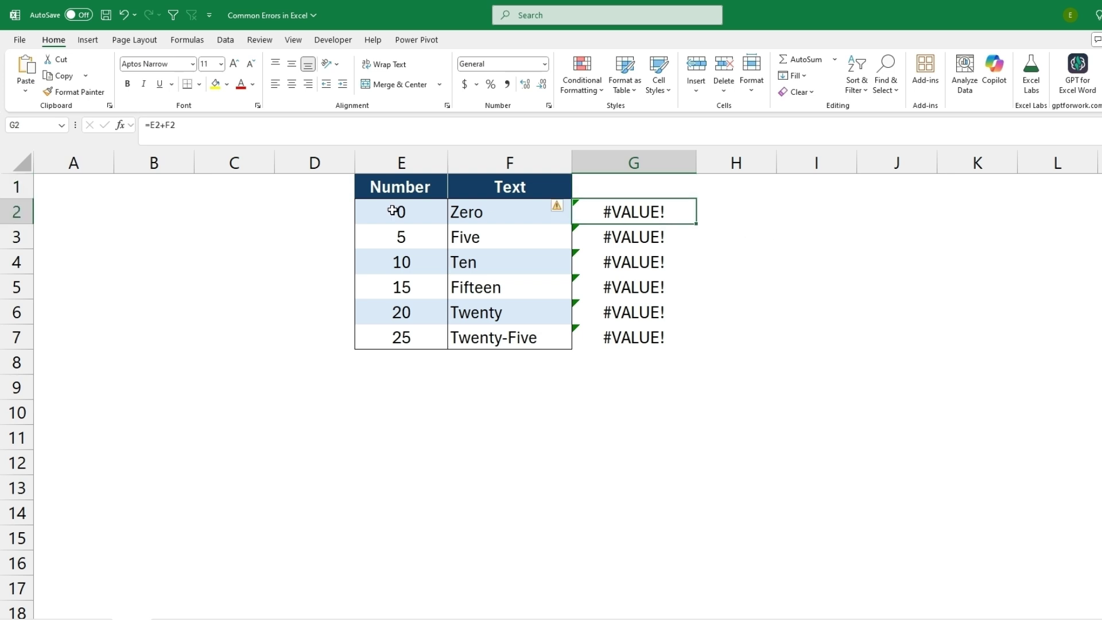
{"action": "left_click", "coordinate": [161, 127]}
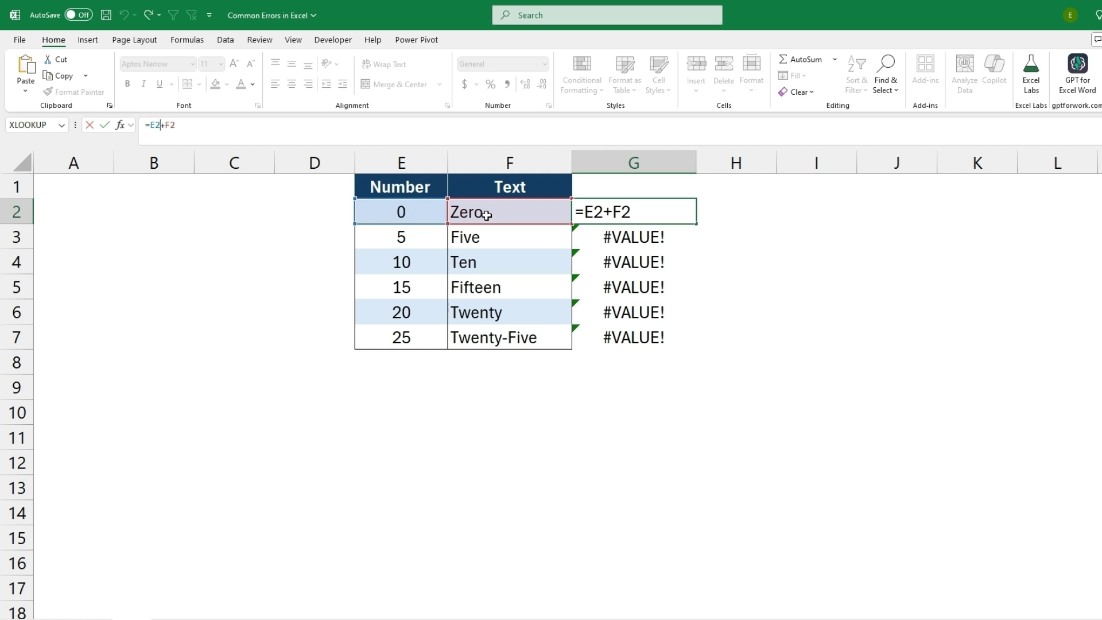
{"action": "key", "text": "Return"}
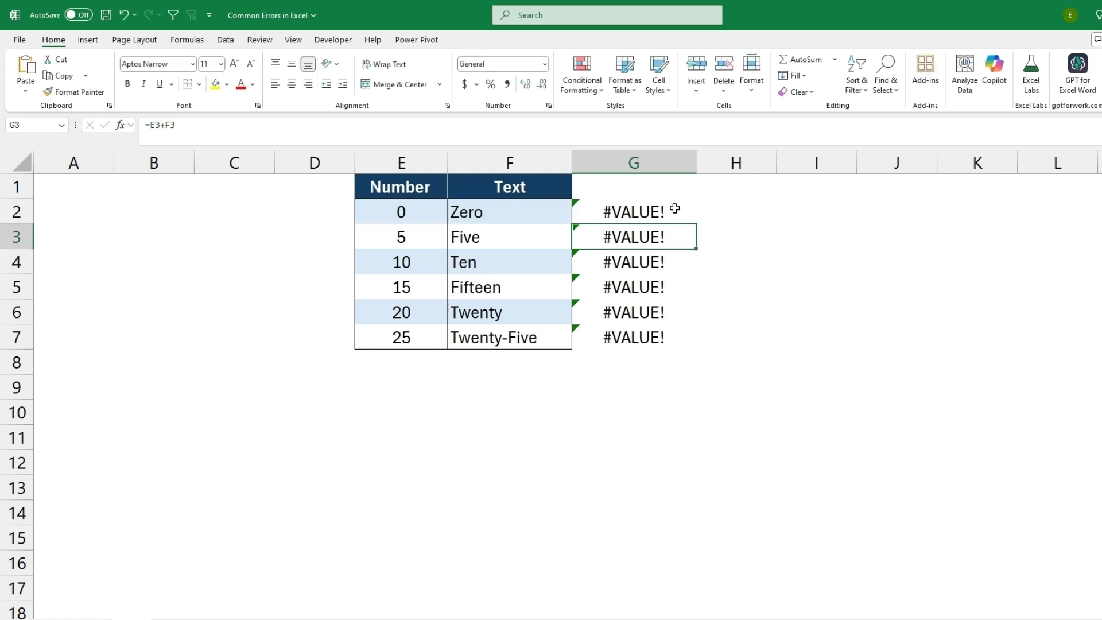
{"action": "double_click", "coordinate": [675, 209]}
{"action": "key", "text": "Return"}
{"action": "left_click", "coordinate": [686, 213]}
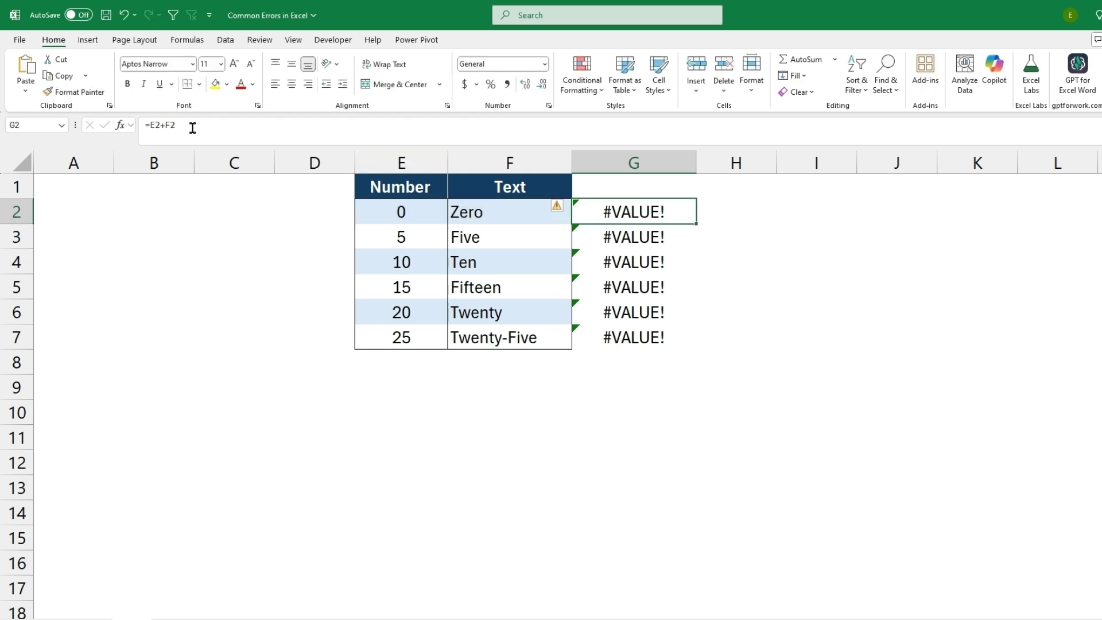
{"action": "key", "text": "F2"}
{"action": "left_click_drag", "start_coordinate": [477, 223], "coordinate": [442, 237]}
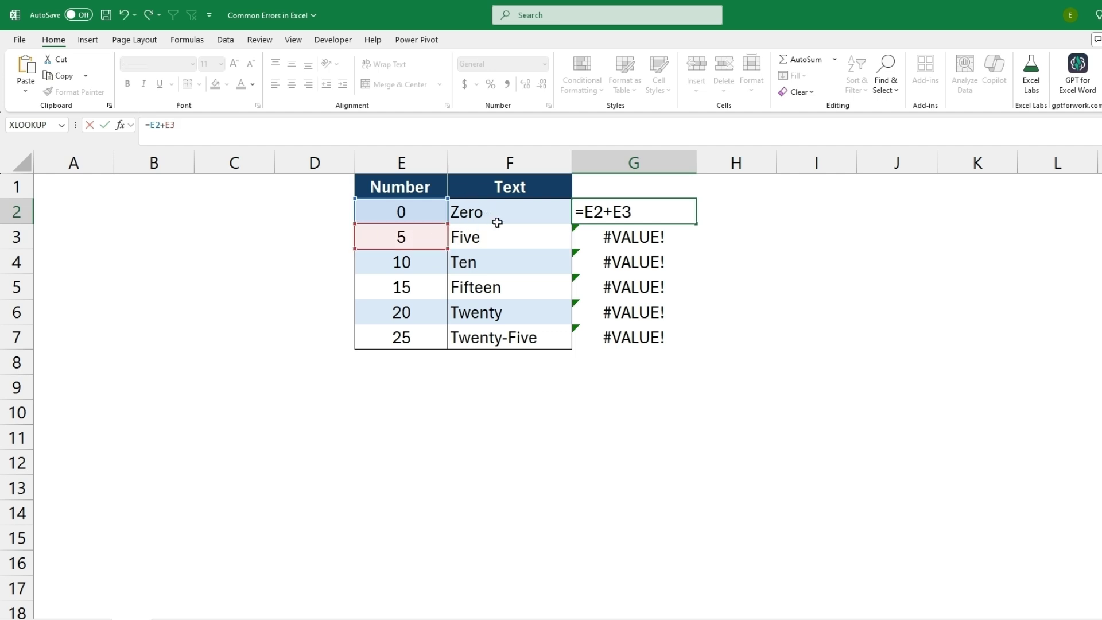
{"action": "key", "text": "Return"}
Enter =E2&F2 in H2 and fill it to H7, giving 0Zero through 25Twenty-Five.
{"action": "left_click", "coordinate": [743, 217]}
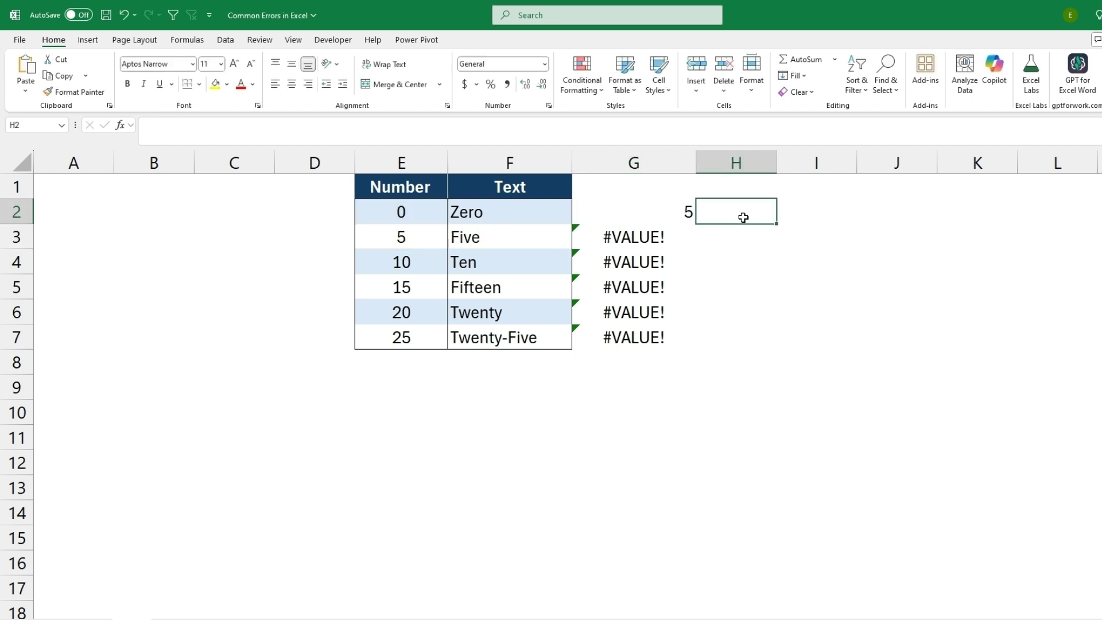
{"action": "type", "text": "="}
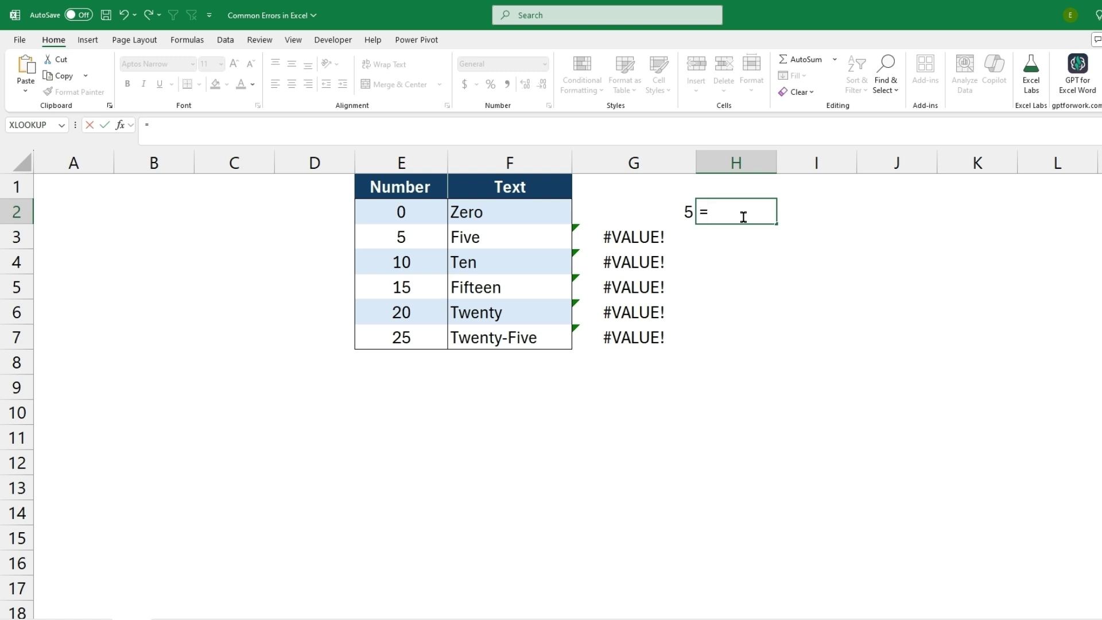
{"action": "left_click", "coordinate": [428, 213]}
{"action": "type", "text": "&"}
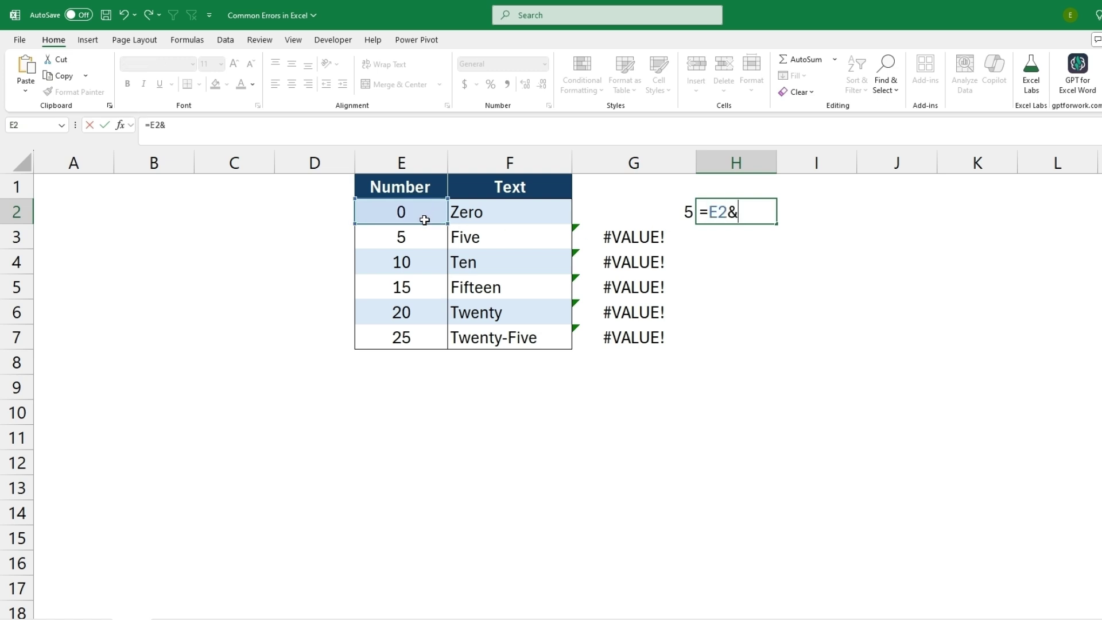
{"action": "left_click", "coordinate": [475, 212]}
{"action": "key", "text": "Return"}
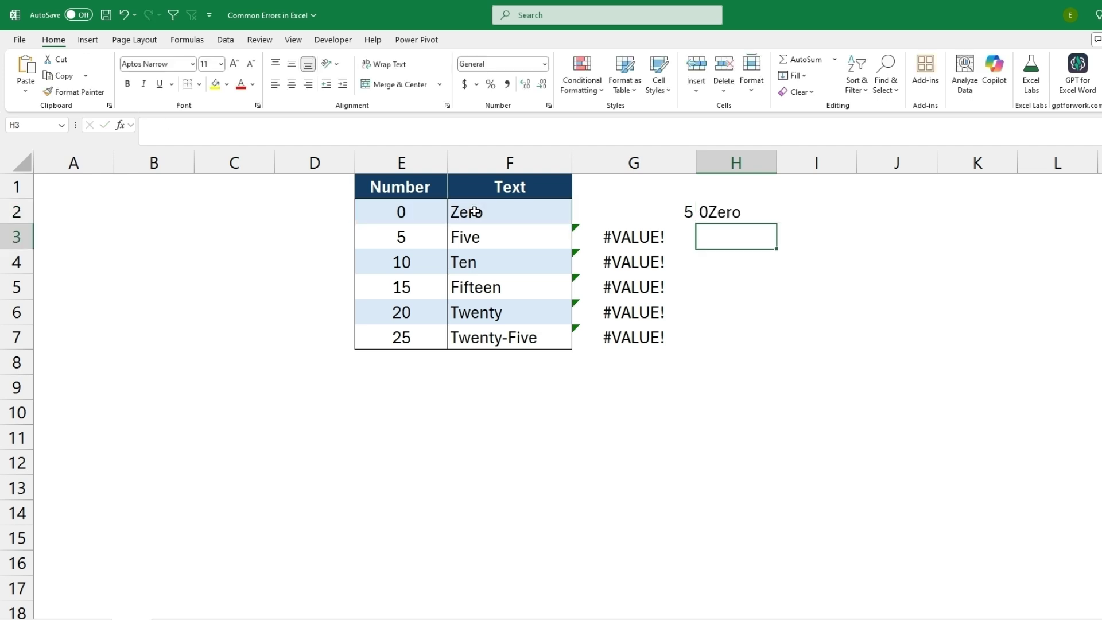
{"action": "left_click", "coordinate": [736, 212]}
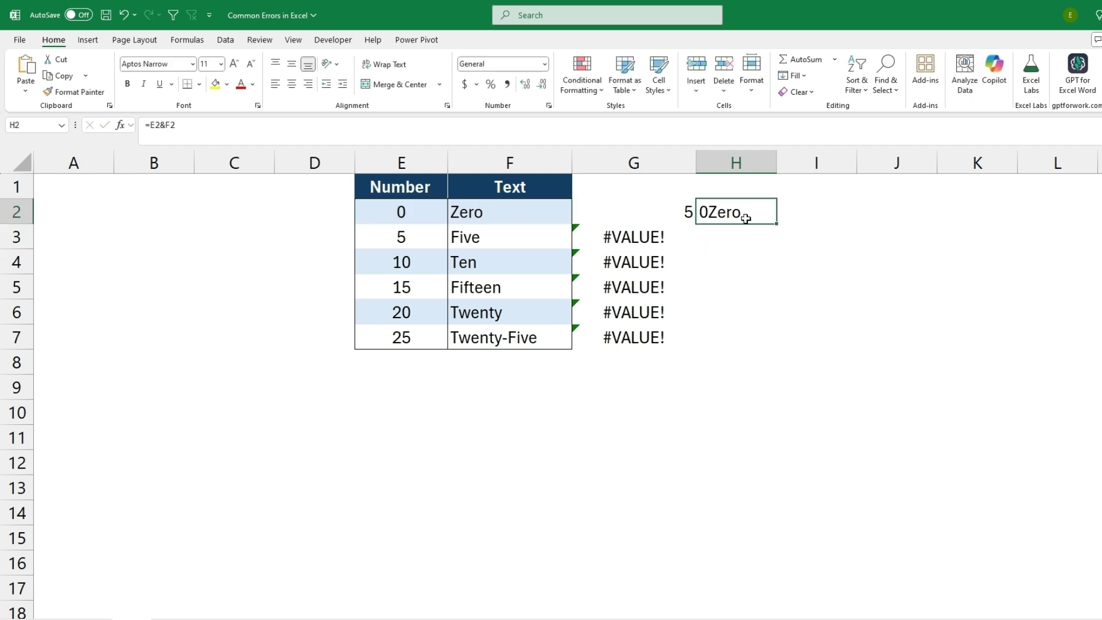
{"action": "left_click_drag", "start_coordinate": [776, 224], "coordinate": [765, 351]}
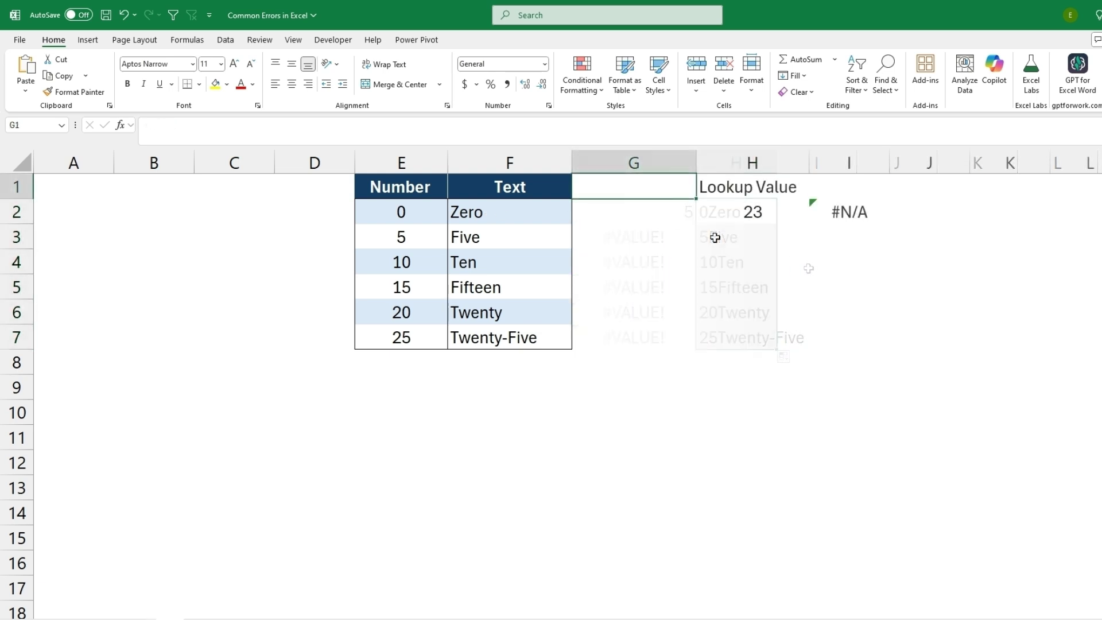
Review I2's XLOOKUP, then enter 20 in H2 so it returns Twenty.
{"action": "left_click", "coordinate": [818, 210]}
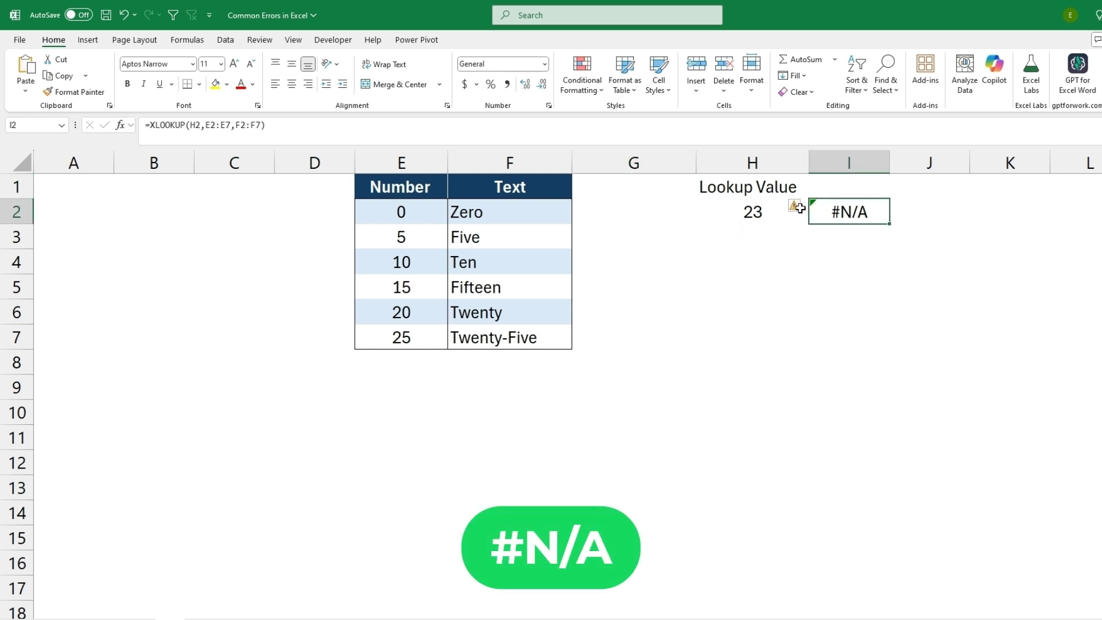
{"action": "mouse_move", "coordinate": [798, 212]}
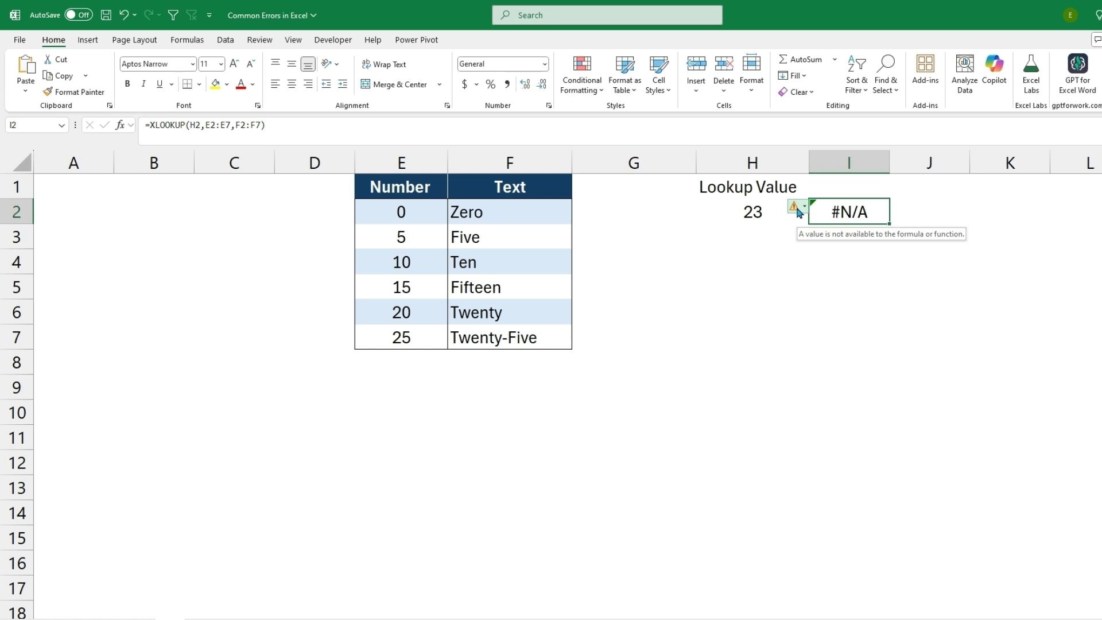
{"action": "left_click", "coordinate": [196, 125]}
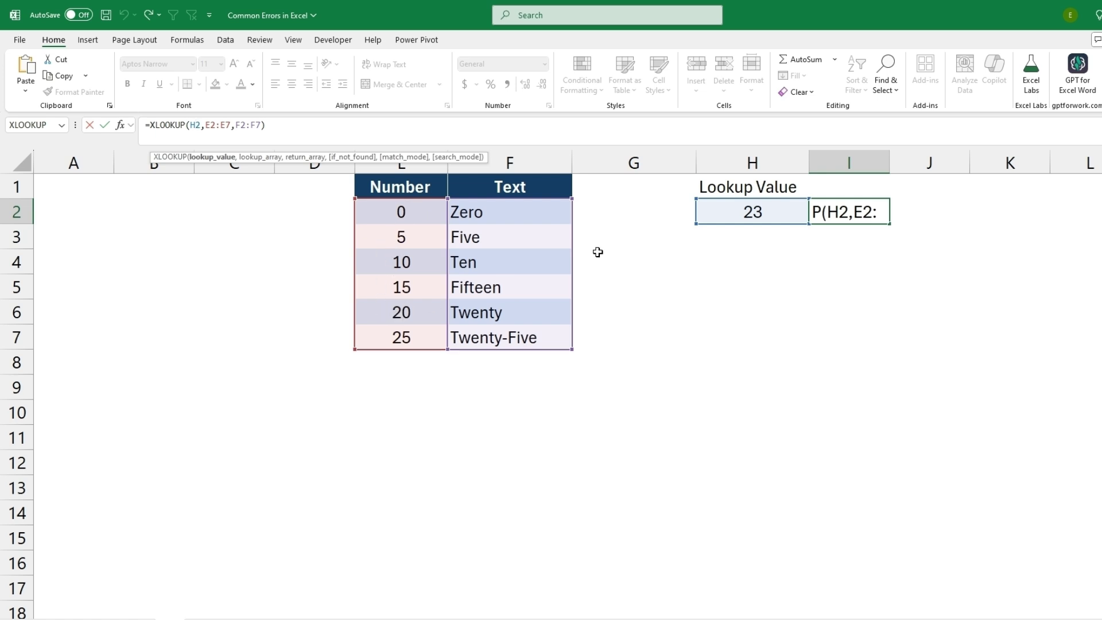
{"action": "key", "text": "Return"}
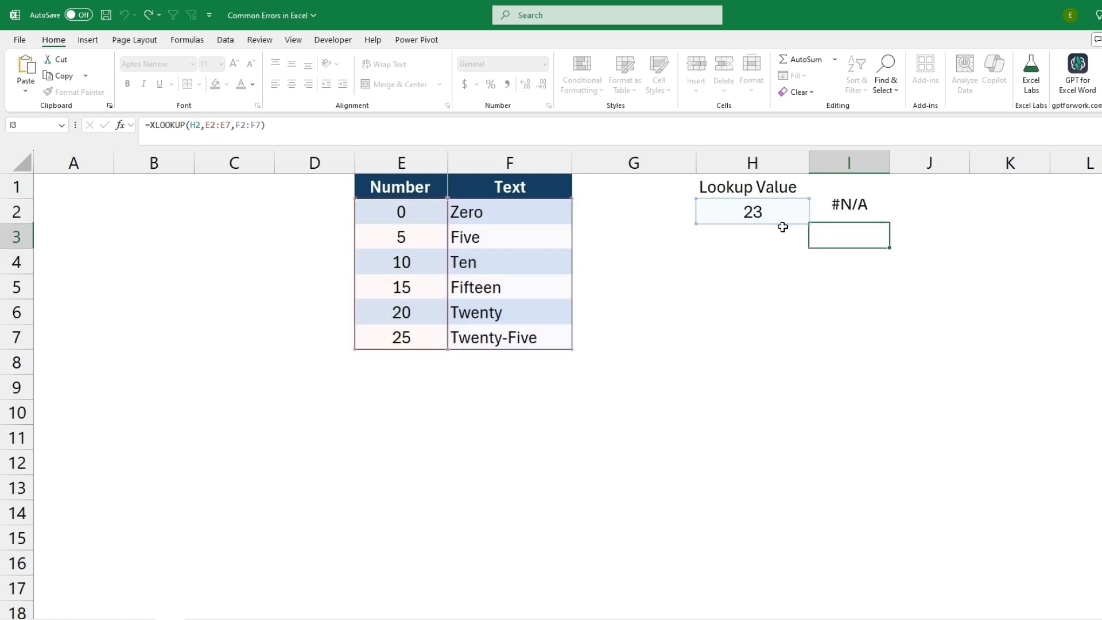
{"action": "left_click", "coordinate": [781, 216]}
{"action": "type", "text": "20"}
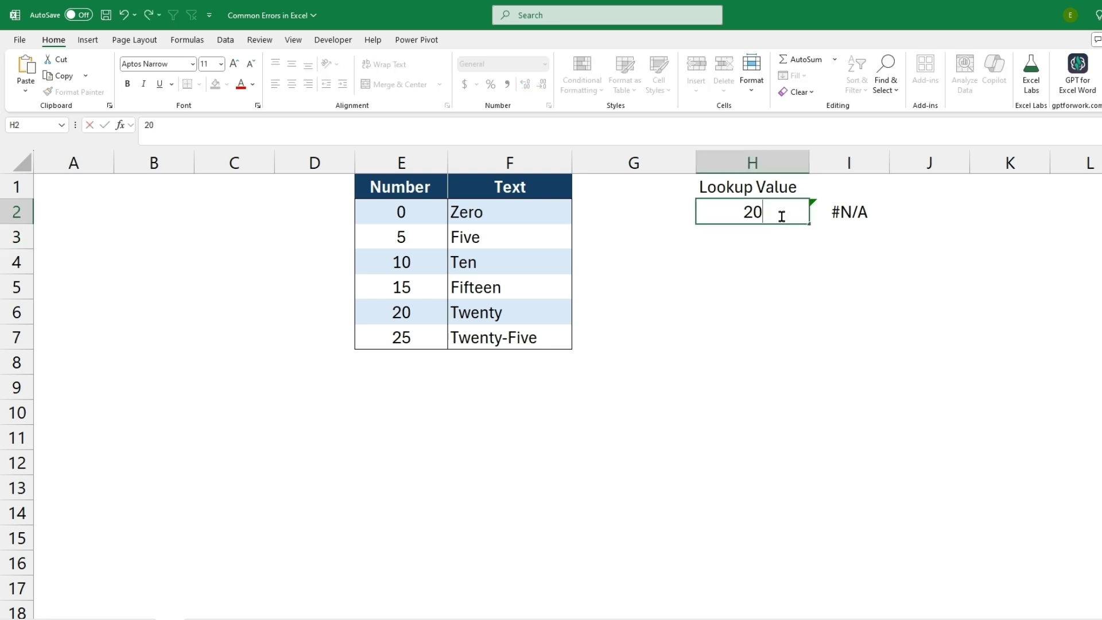
{"action": "key", "text": "Return"}
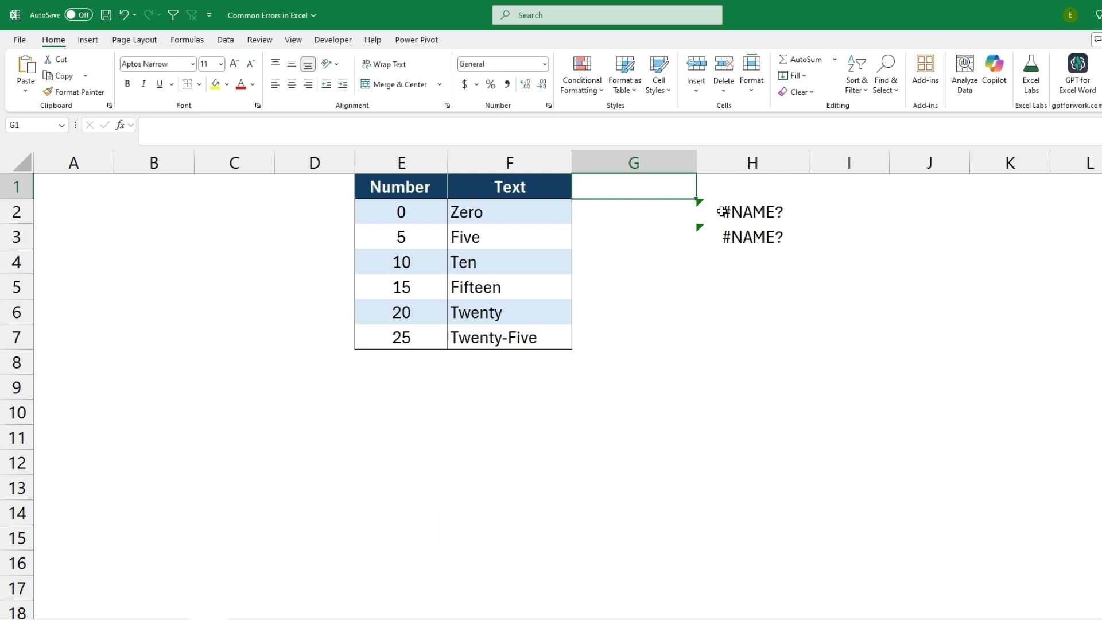
Fix the misspelled SUMM function in H2's formula.
{"action": "left_click", "coordinate": [722, 211]}
{"action": "mouse_move", "coordinate": [684, 212]}
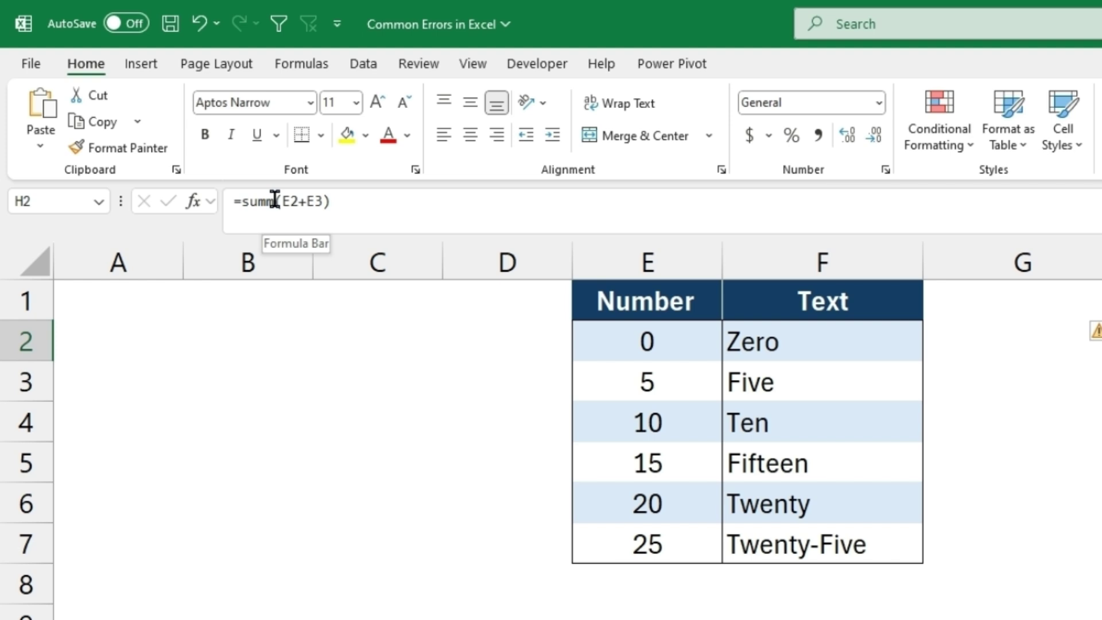
{"action": "left_click", "coordinate": [275, 200]}
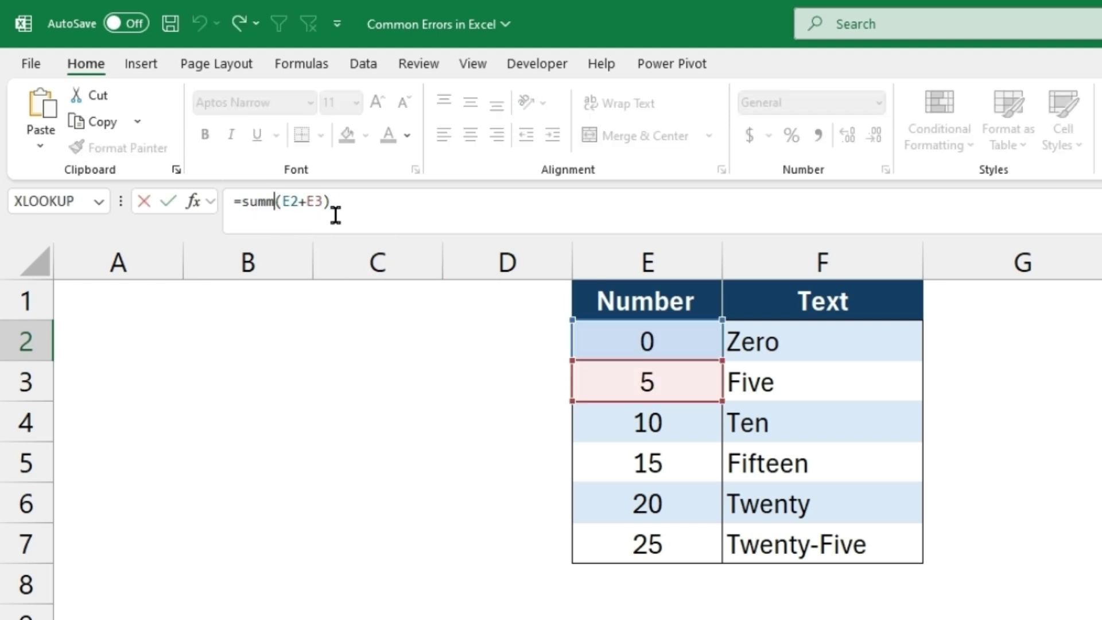
{"action": "key", "text": "BackSpace"}
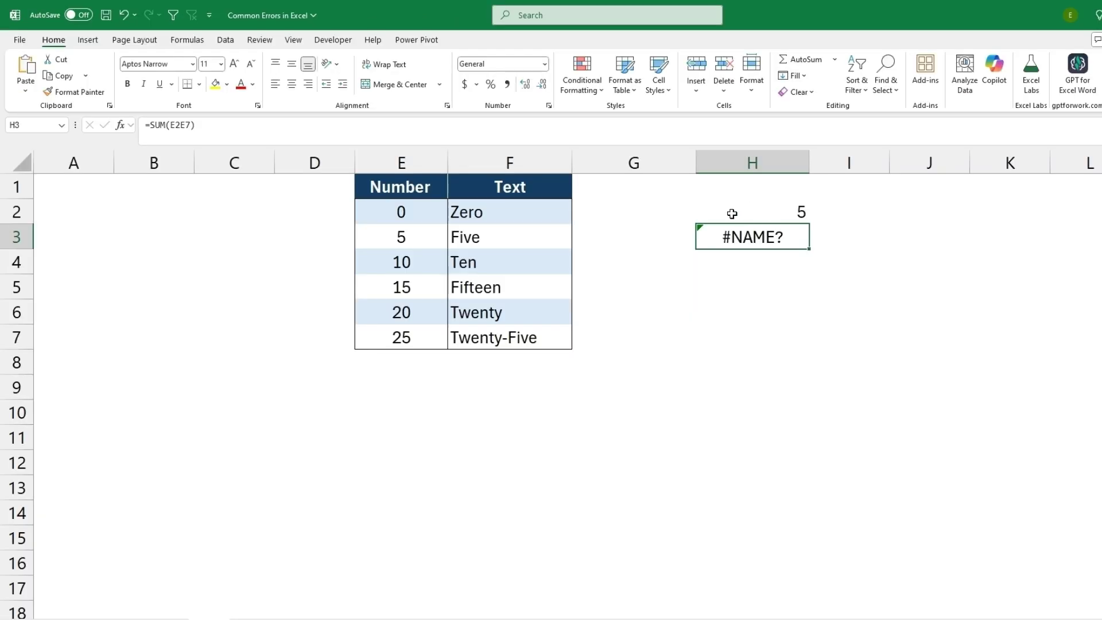
Insert the missing colon so H3 reads =SUM(E2:E7) and returns 75.
{"action": "left_click", "coordinate": [756, 238]}
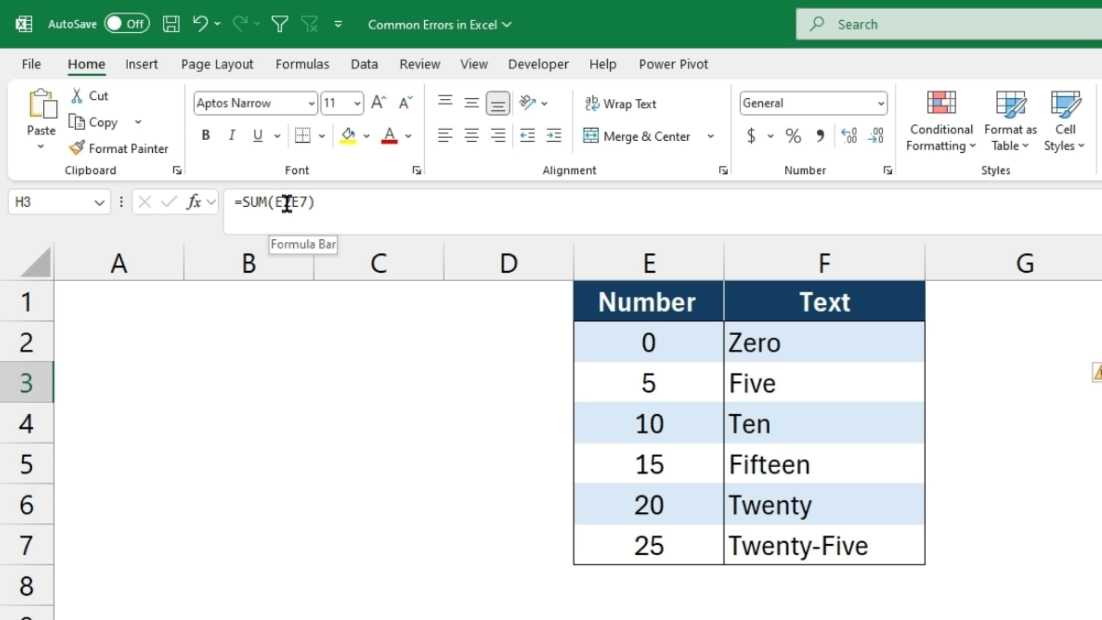
{"action": "left_click", "coordinate": [180, 126]}
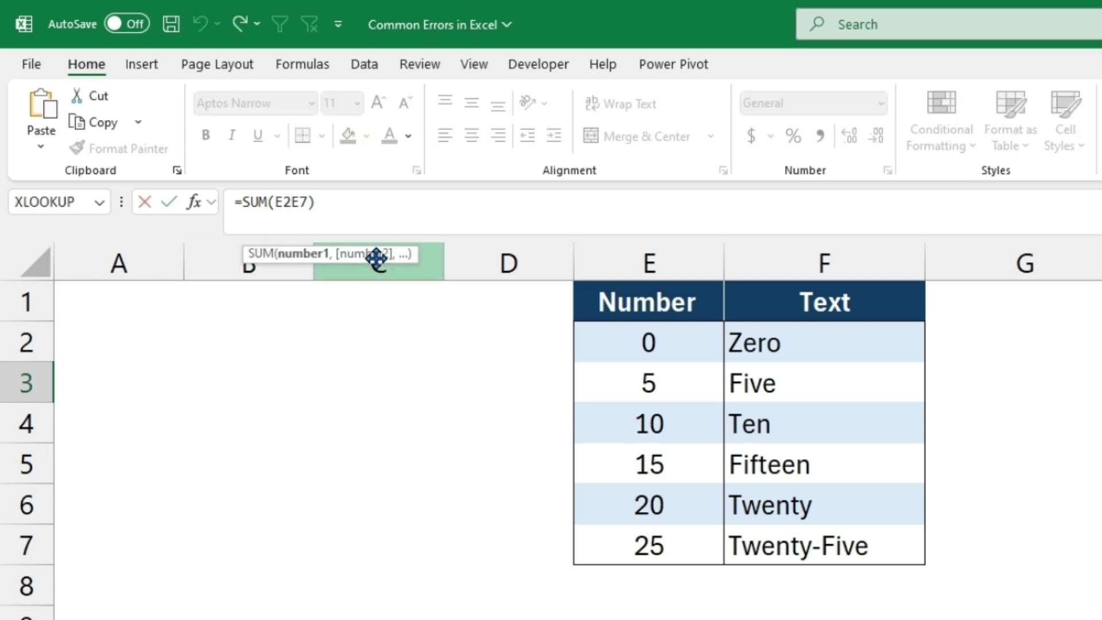
{"action": "type", "text": ":"}
{"action": "key", "text": "Return"}
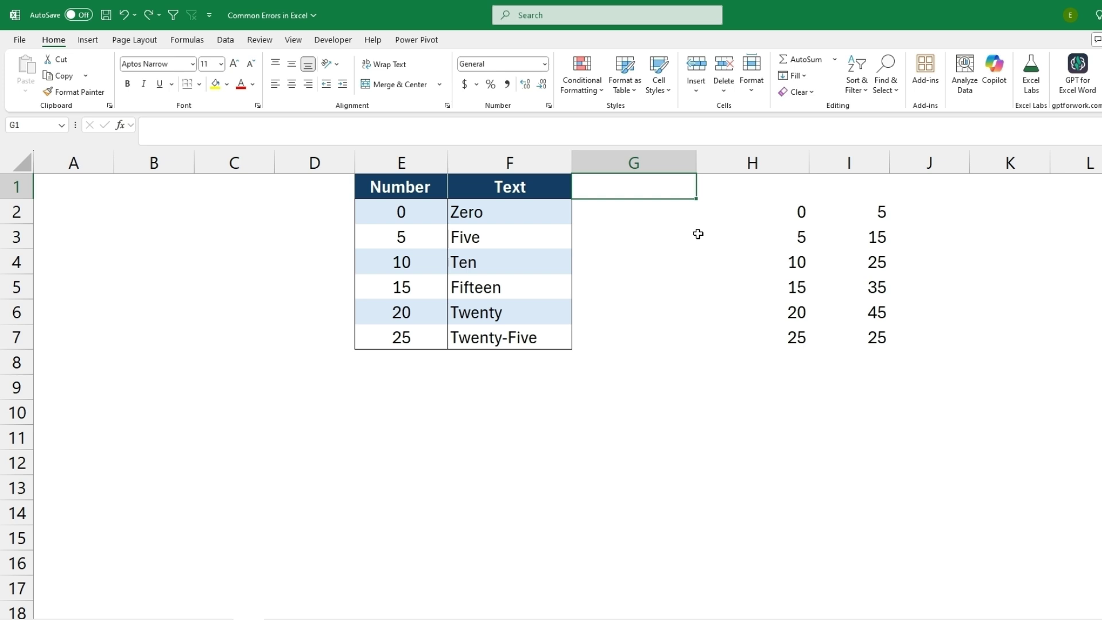
Copy H2's =UNIQUE(E2:E7) into A1 of the blank sheet, producing =UNIQUE(#REF!).
{"action": "left_click", "coordinate": [782, 213]}
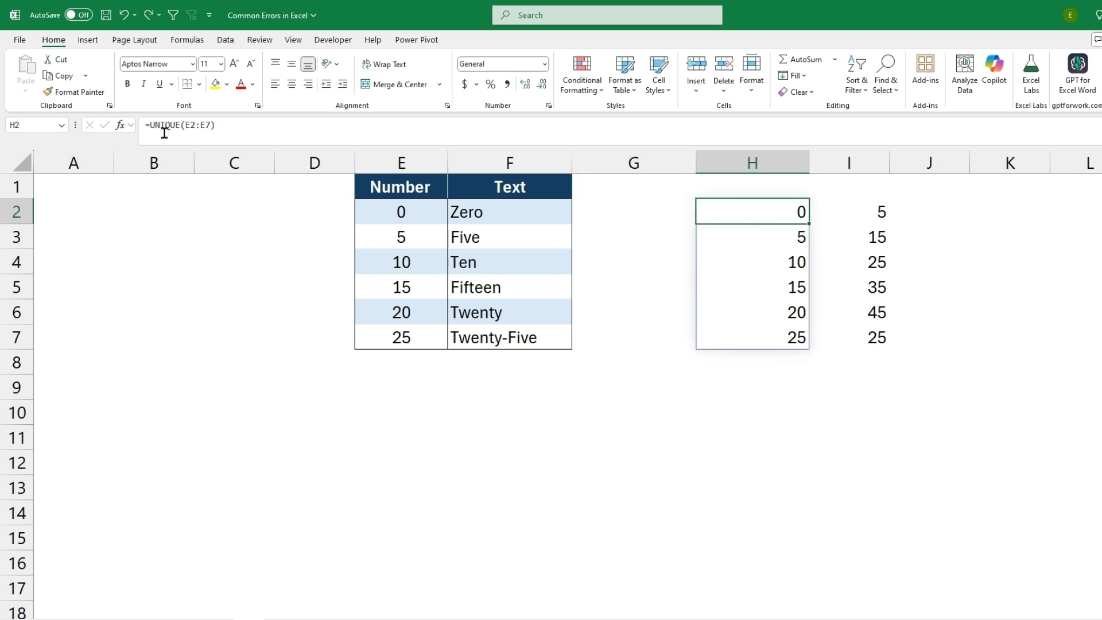
{"action": "left_click", "coordinate": [187, 124]}
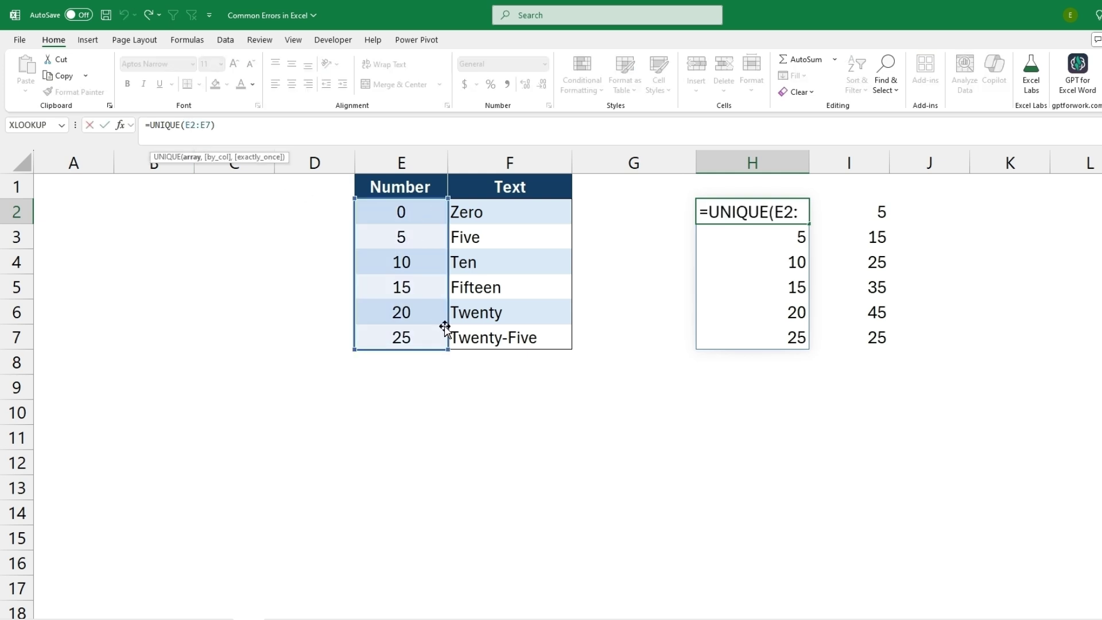
{"action": "key", "text": "Return"}
{"action": "left_click", "coordinate": [762, 213]}
{"action": "right_click", "coordinate": [762, 214]}
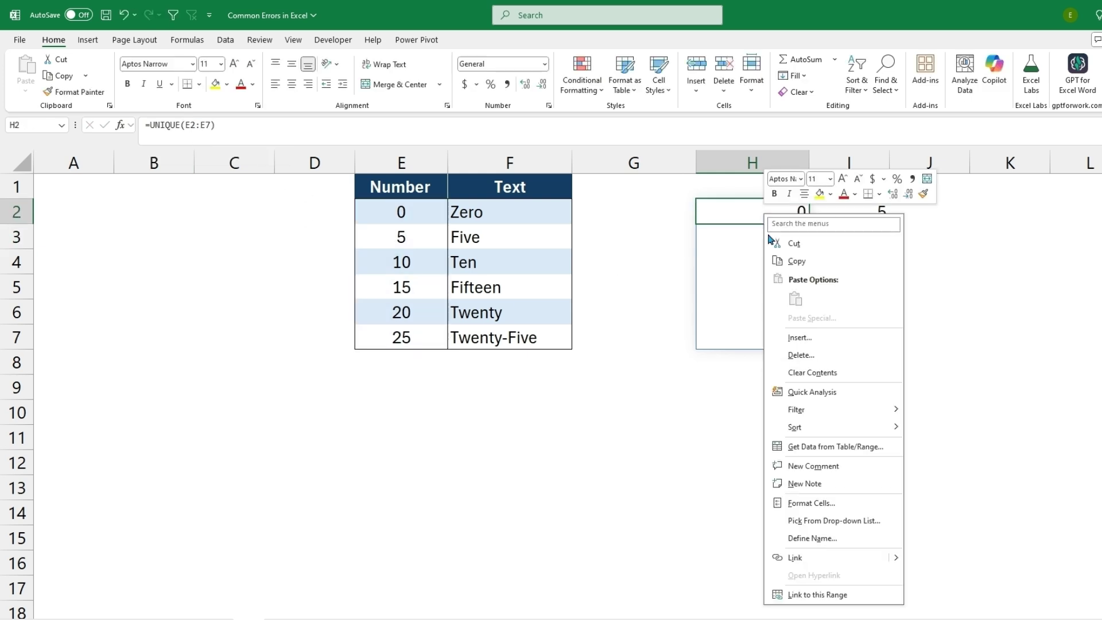
{"action": "left_click", "coordinate": [799, 262]}
{"action": "key", "text": "ctrl+Page_Down"}
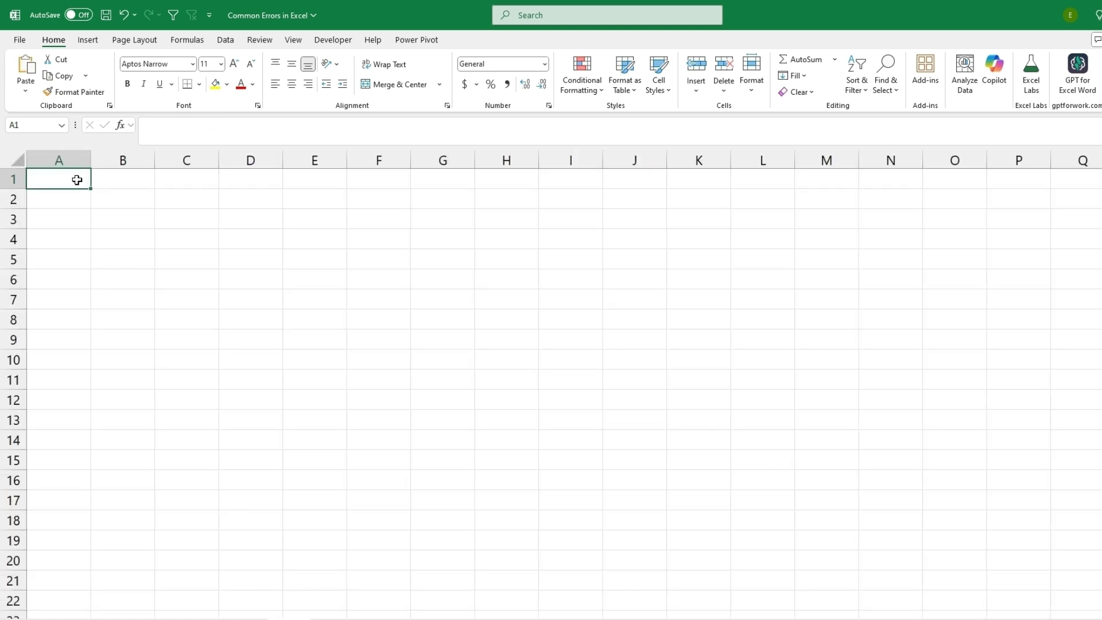
{"action": "right_click", "coordinate": [77, 178]}
{"action": "left_click", "coordinate": [108, 263]}
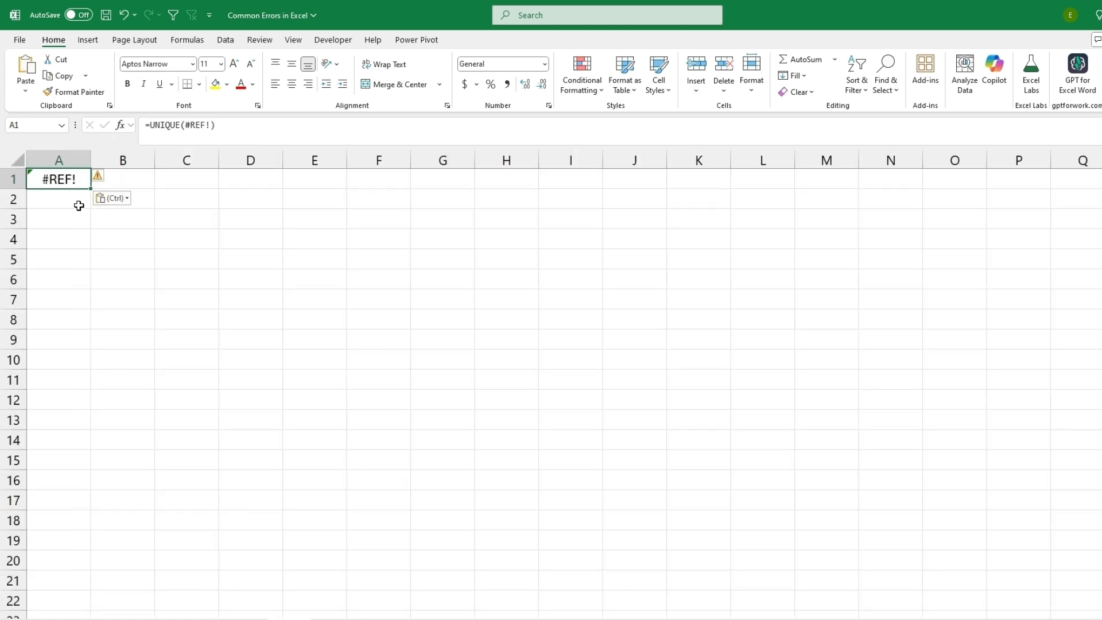
{"action": "mouse_move", "coordinate": [97, 182]}
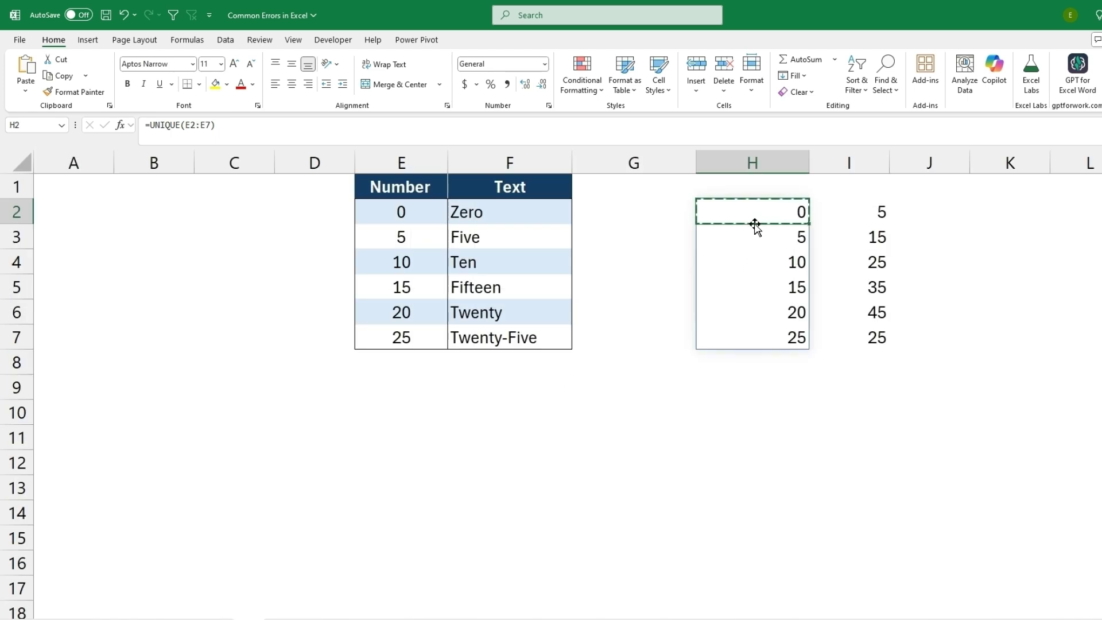
Paste the H2:H7 results as values into B1:B6 on the blank sheet.
{"action": "left_click_drag", "start_coordinate": [755, 221], "coordinate": [748, 333]}
{"action": "right_click", "coordinate": [745, 208]}
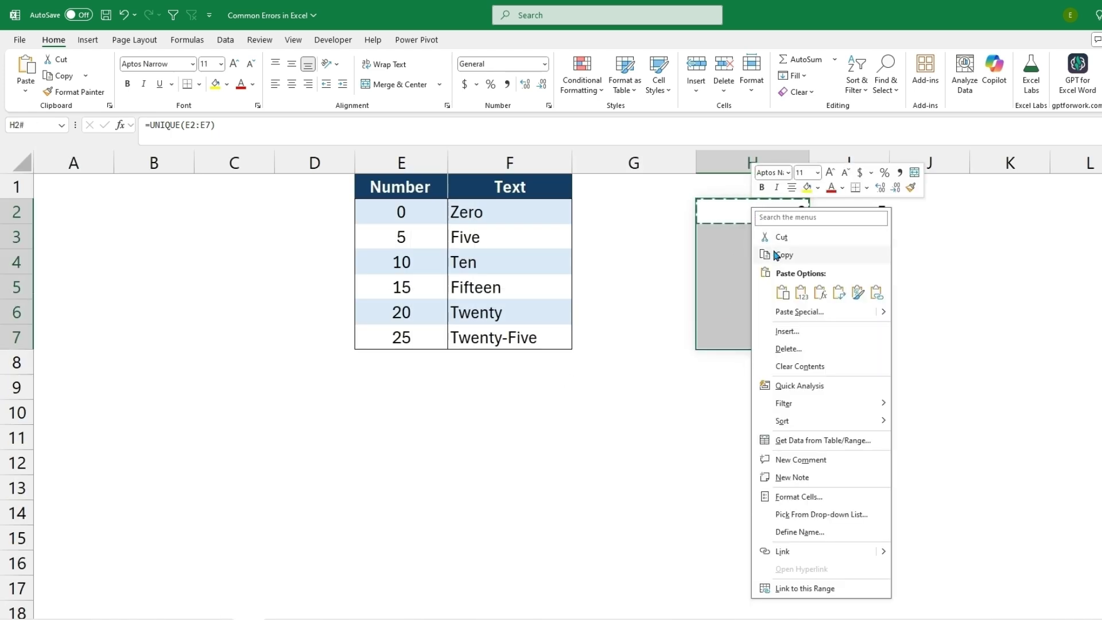
{"action": "left_click", "coordinate": [773, 255]}
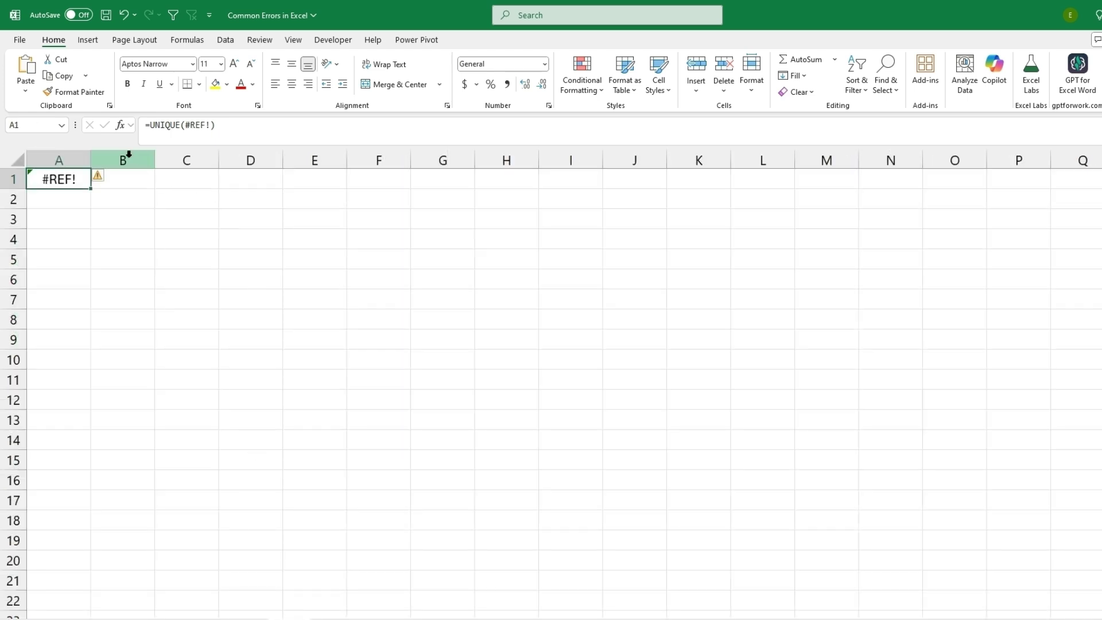
{"action": "right_click", "coordinate": [125, 189]}
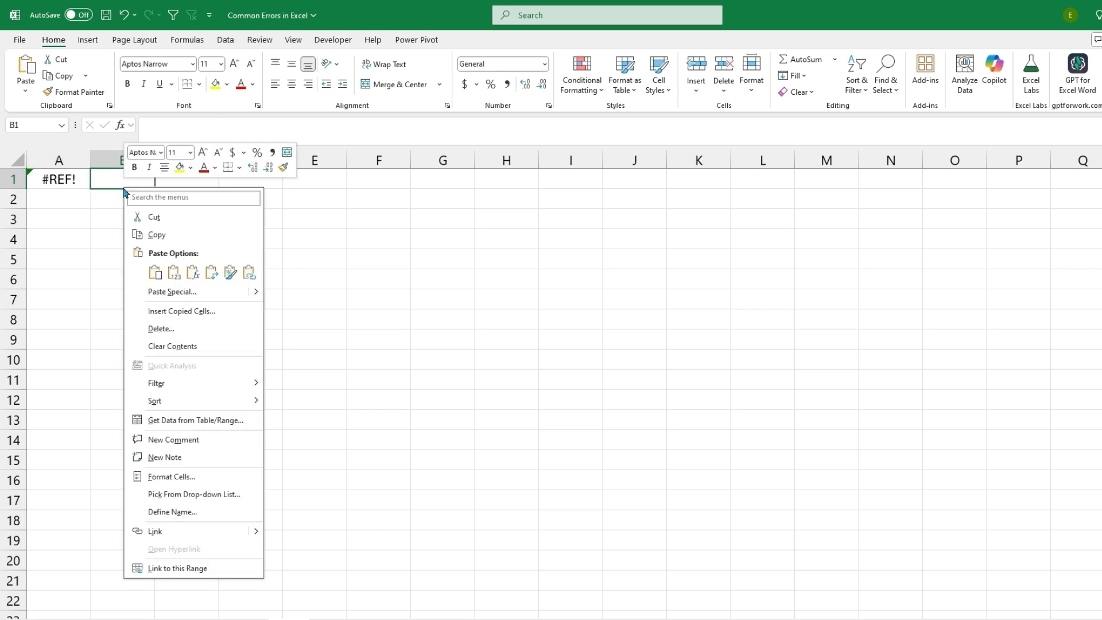
{"action": "left_click", "coordinate": [173, 273]}
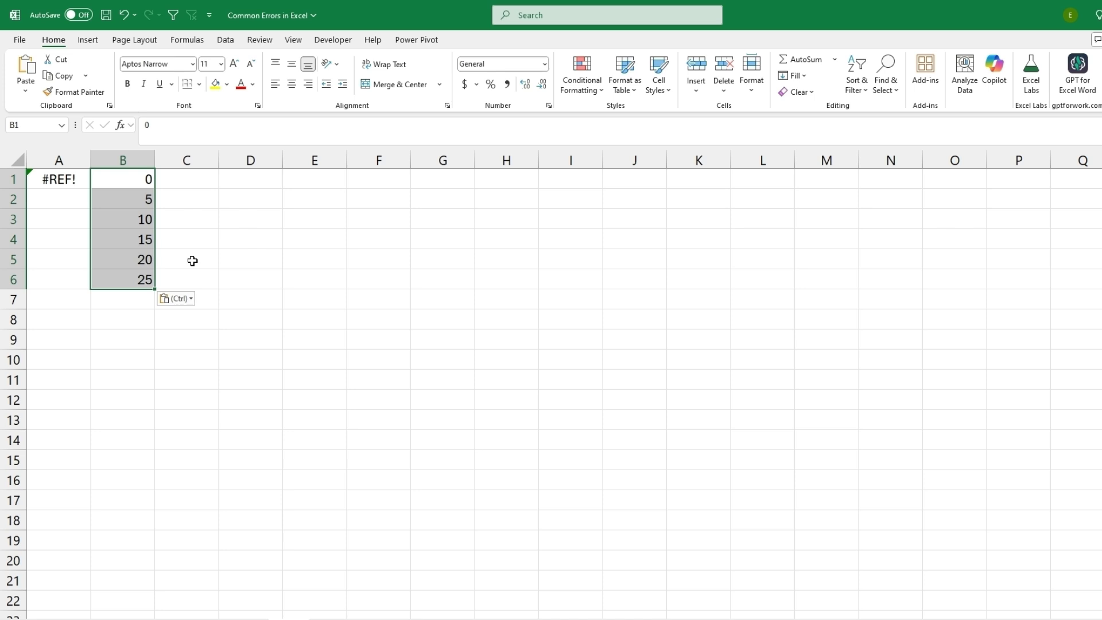
Replace #REF! in A1's UNIQUE formula with B1:B6 so it spills 0–25.
{"action": "left_click", "coordinate": [76, 180]}
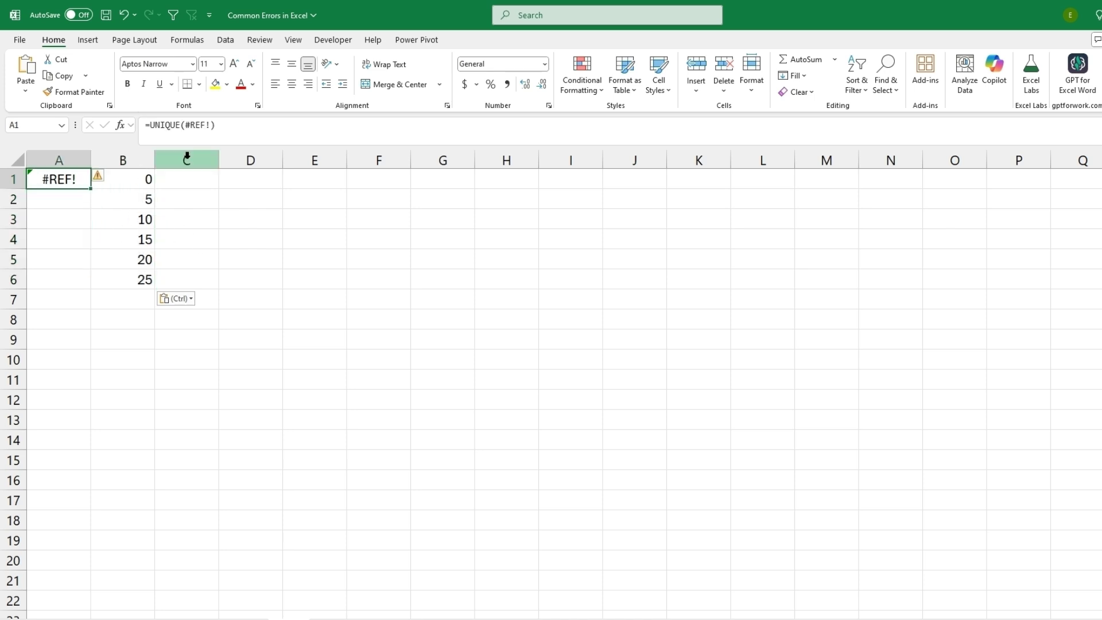
{"action": "left_click", "coordinate": [208, 127]}
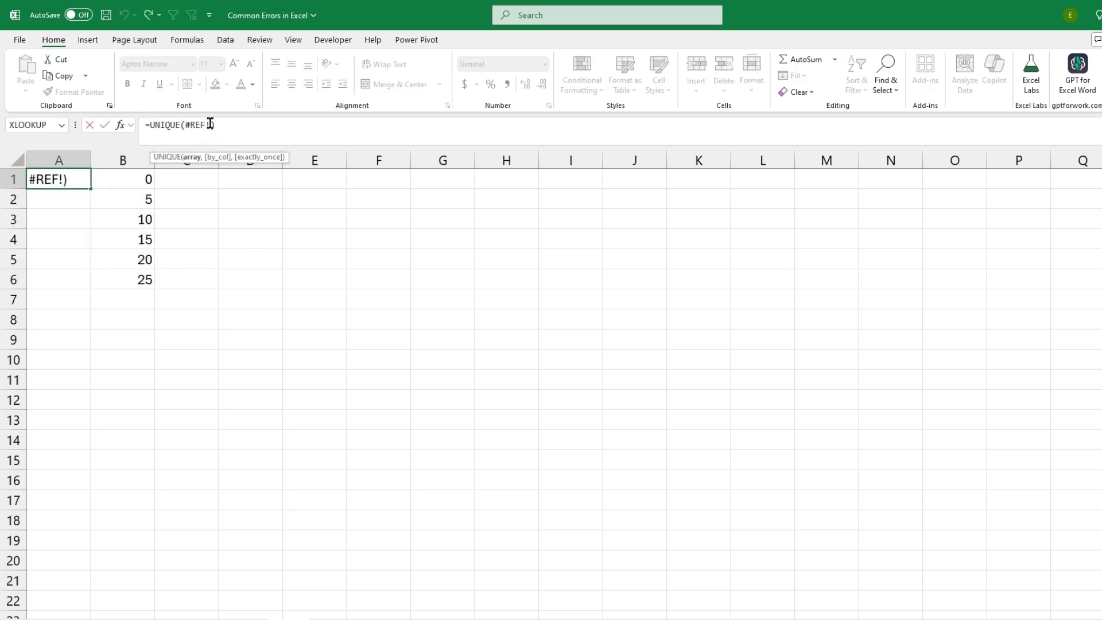
{"action": "left_click_drag", "start_coordinate": [210, 124], "coordinate": [190, 124]}
{"action": "key", "text": "BackSpace"}
{"action": "key", "text": "BackSpace"}
{"action": "left_click_drag", "start_coordinate": [145, 179], "coordinate": [150, 280]}
{"action": "key", "text": "Return"}
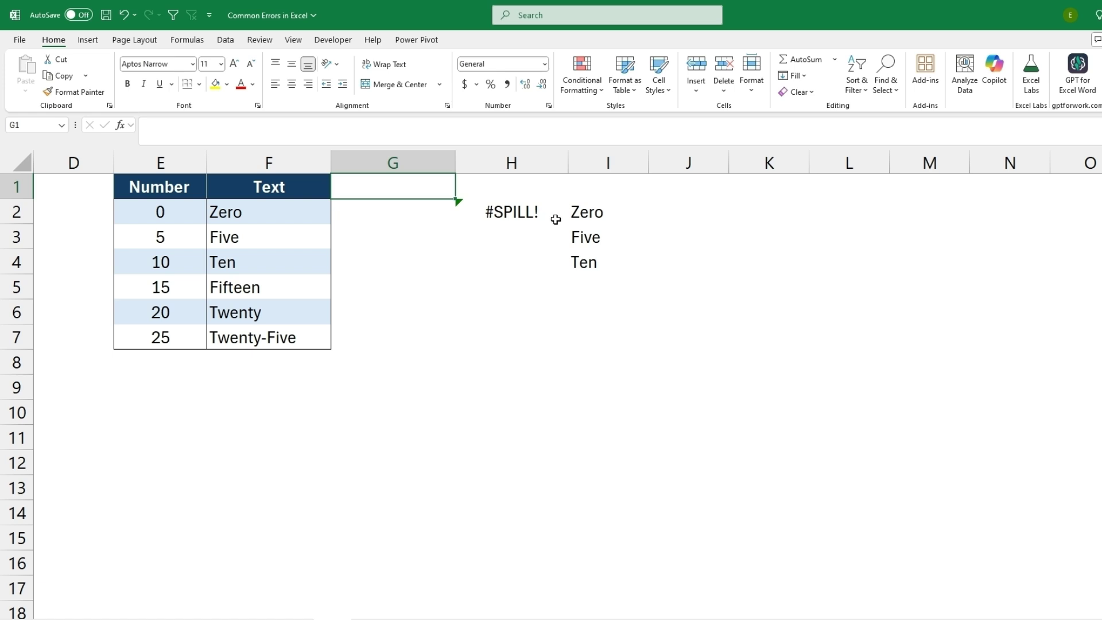
Inspect the formulas in I2 and the #SPILL! cell H2.
{"action": "left_click", "coordinate": [582, 212]}
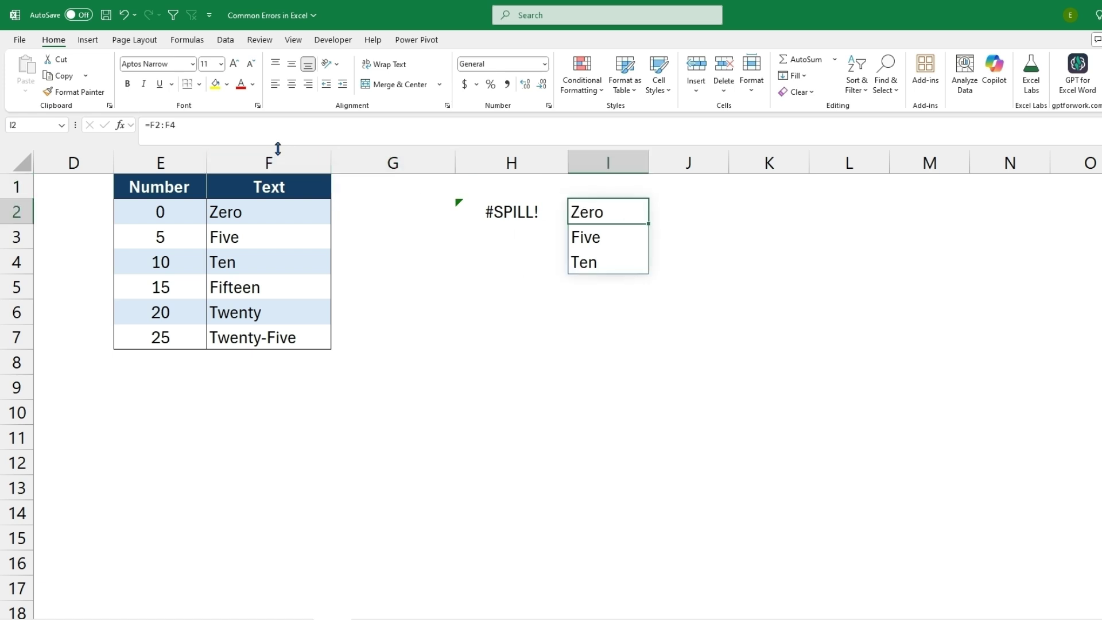
{"action": "left_click", "coordinate": [176, 125]}
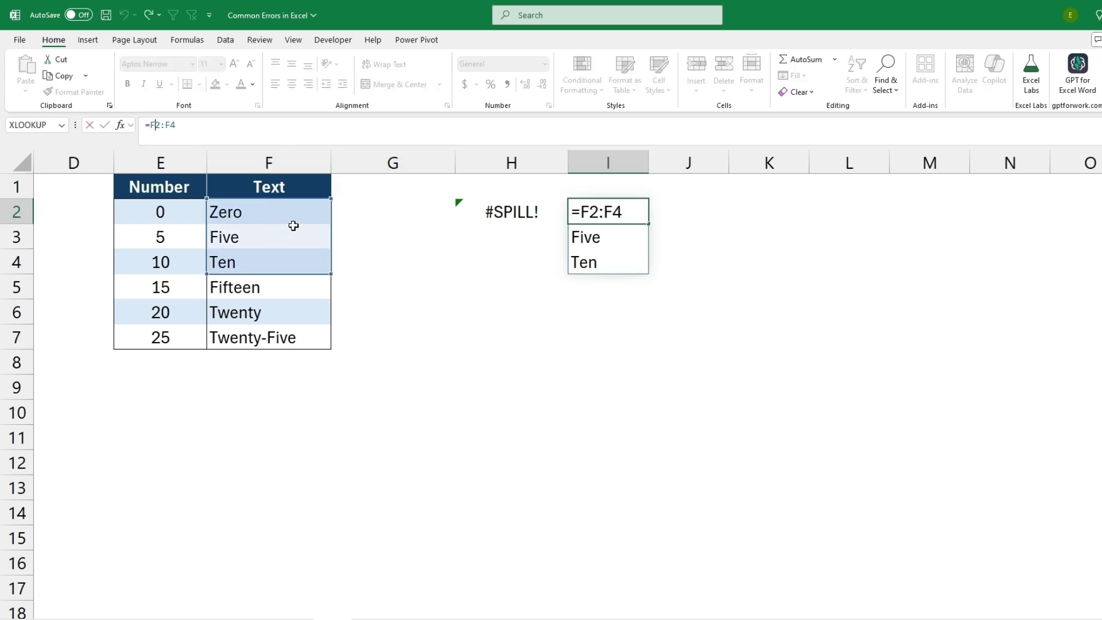
{"action": "key", "text": "Return"}
{"action": "left_click", "coordinate": [529, 212]}
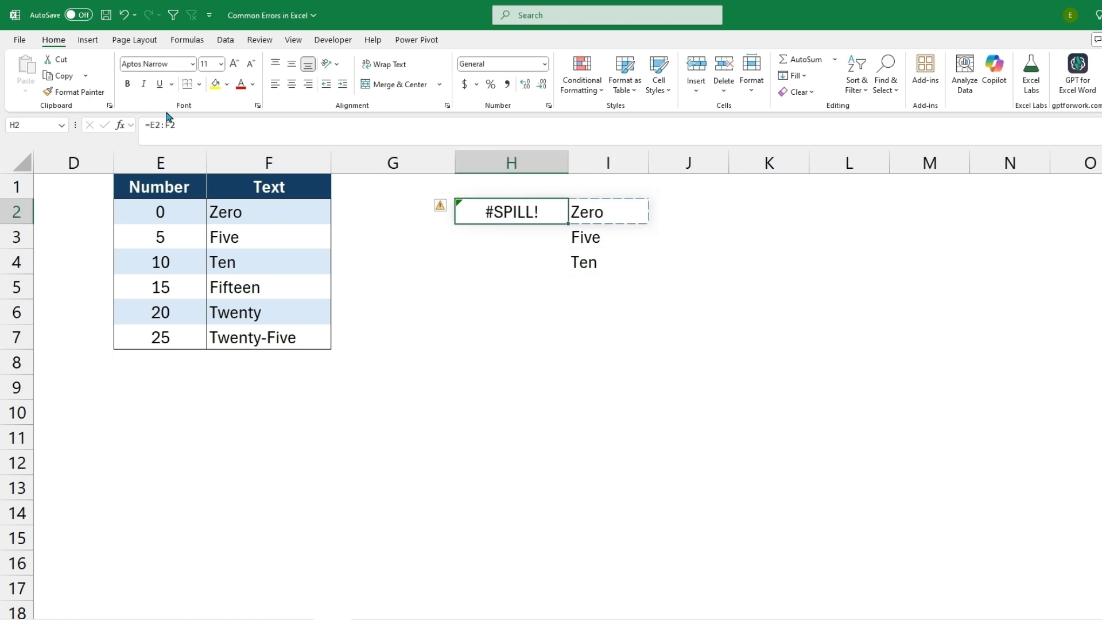
{"action": "left_click", "coordinate": [148, 125]}
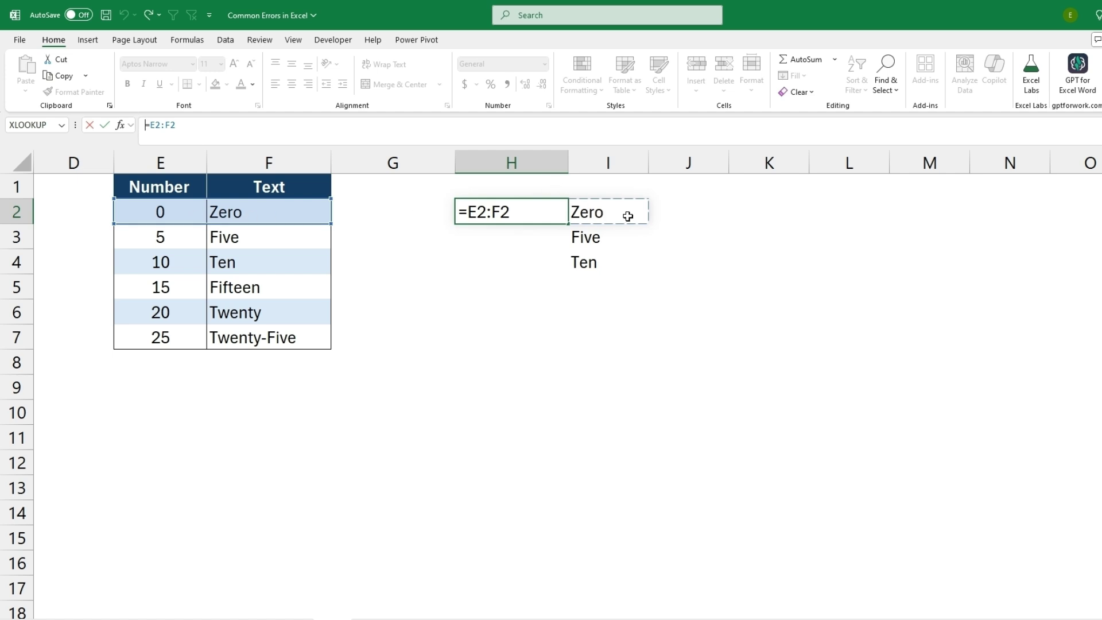
{"action": "key", "text": "Return"}
Move H2's =E2:F2 formula into G2 so it spills 0 and Zero unblocked.
{"action": "left_click_drag", "start_coordinate": [621, 216], "coordinate": [602, 261]}
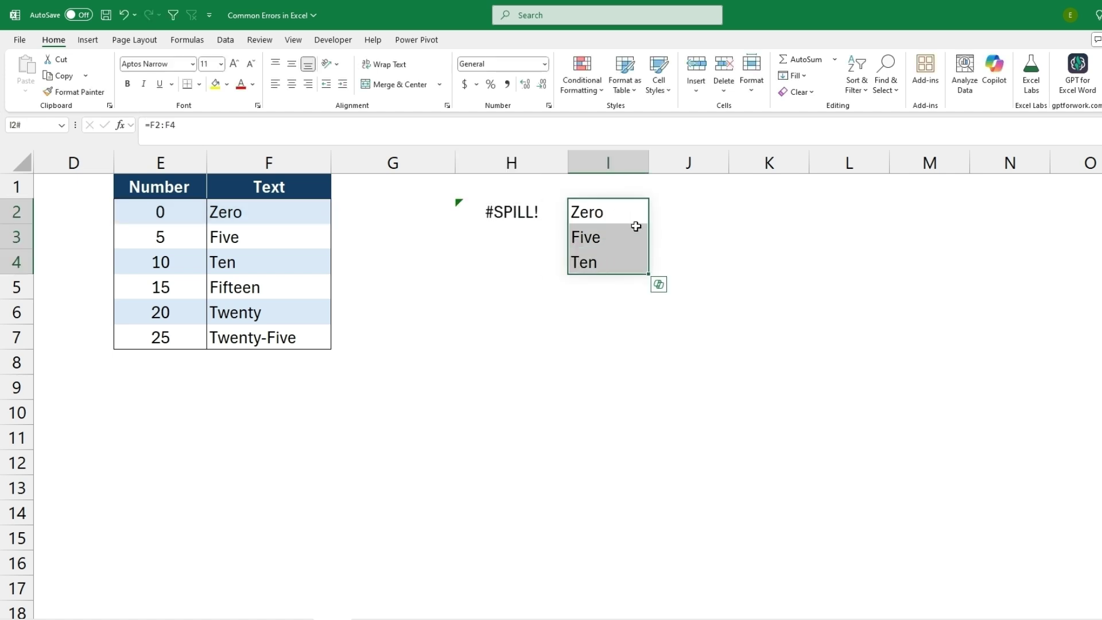
{"action": "left_click_drag", "start_coordinate": [648, 224], "coordinate": [666, 221]}
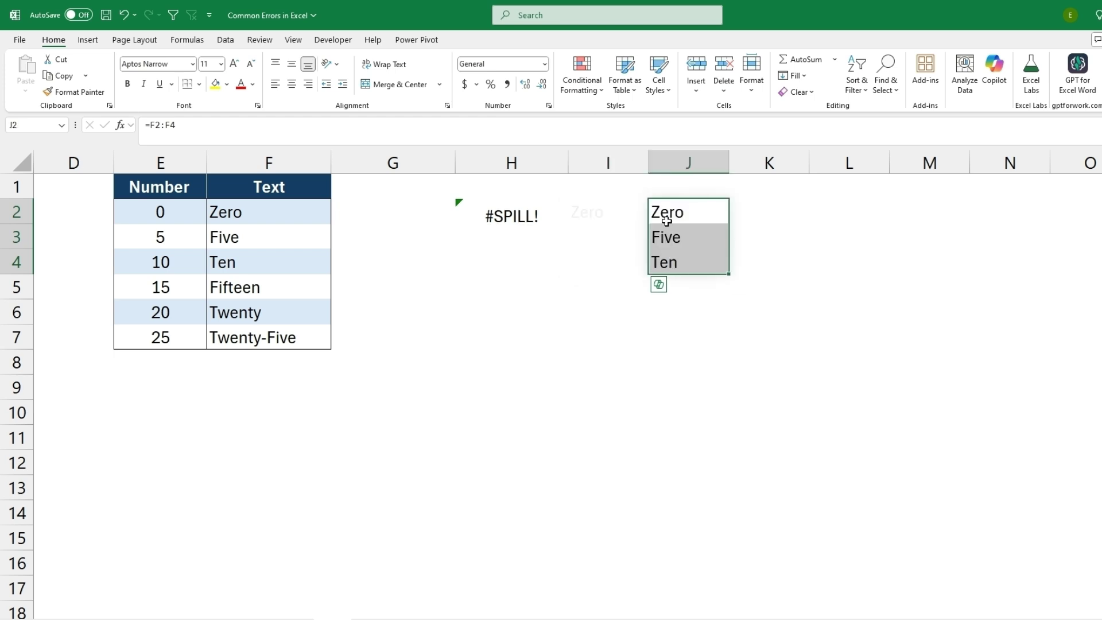
{"action": "key", "text": "ctrl+z"}
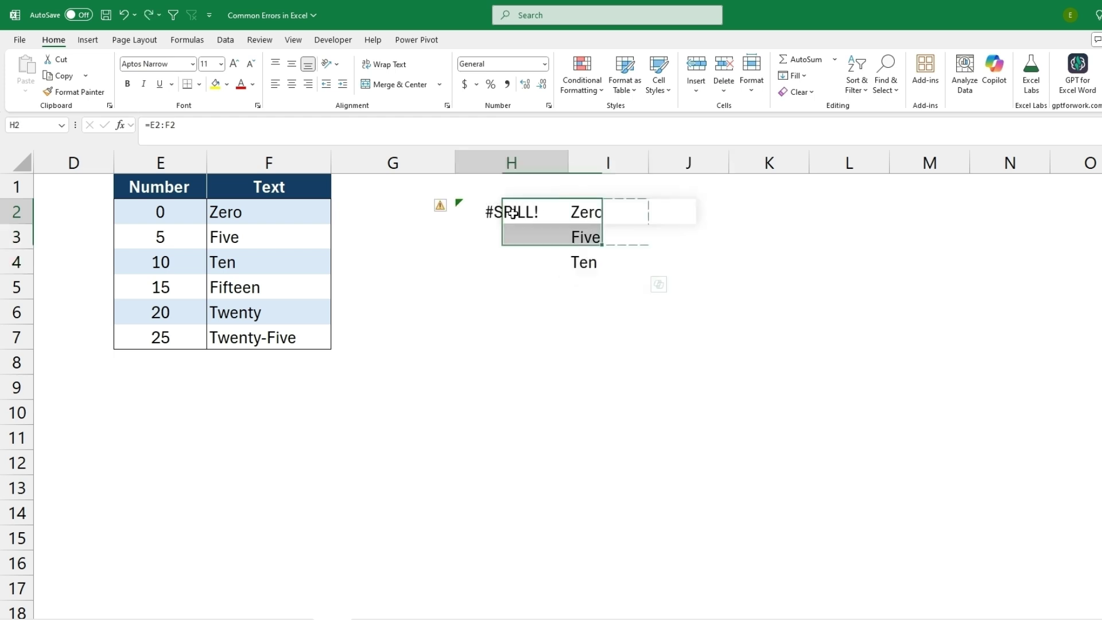
{"action": "left_click", "coordinate": [502, 211]}
{"action": "left_click_drag", "start_coordinate": [501, 200], "coordinate": [411, 210]}
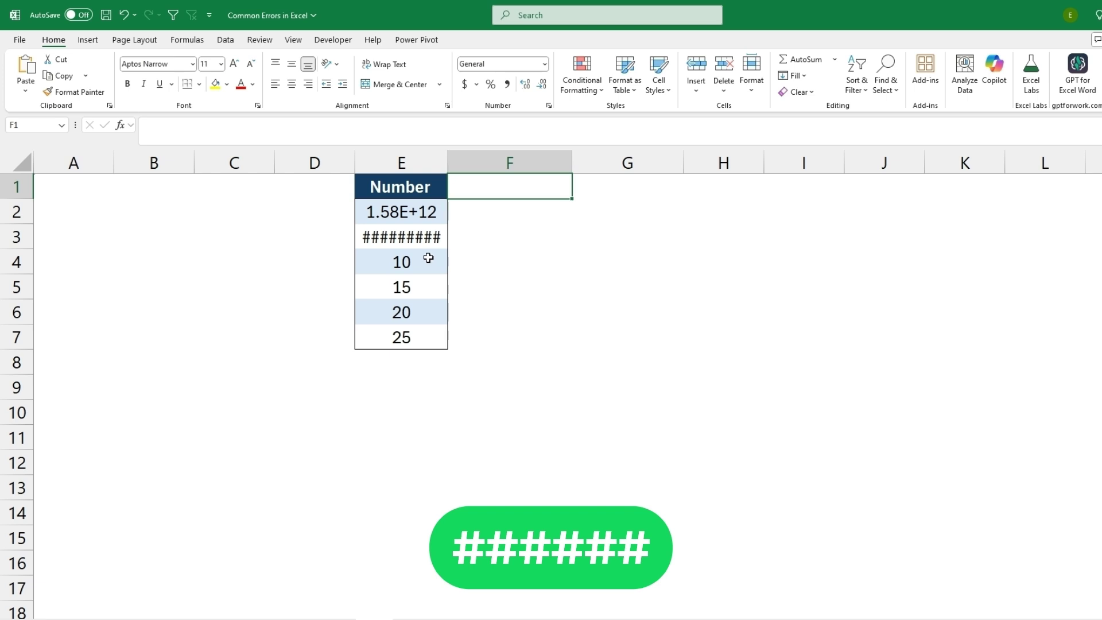
AutoFit column E so E3 shows $1,878,785,566,656.00 instead of ########.
{"action": "double_click", "coordinate": [448, 163]}
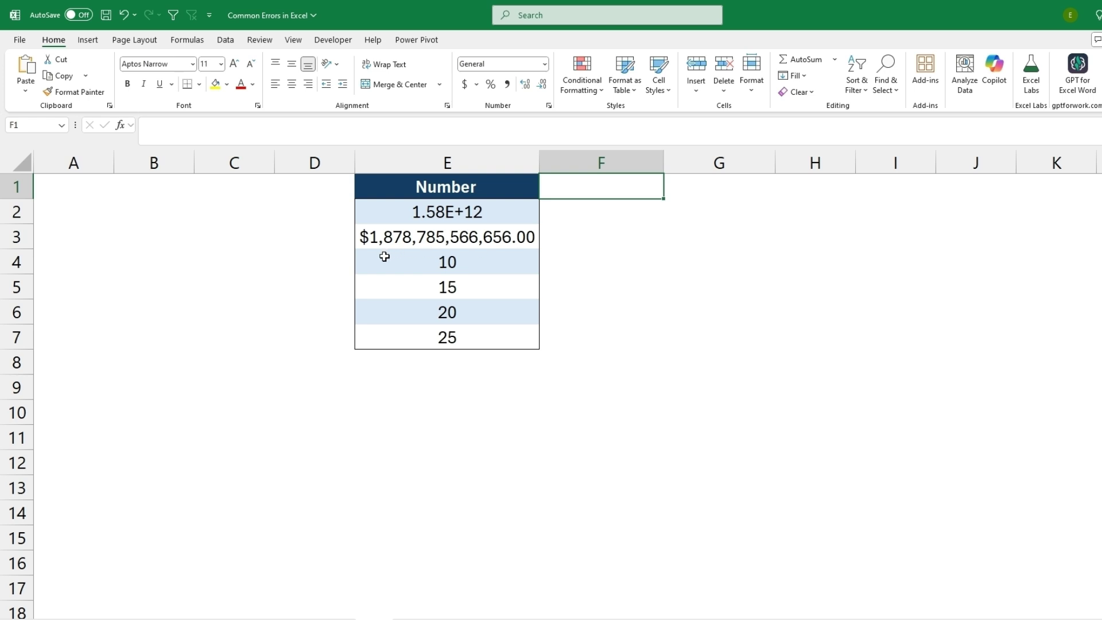
Copy the five long numbers from Notepad and paste them into G1:G5.
{"action": "left_click", "coordinate": [450, 213]}
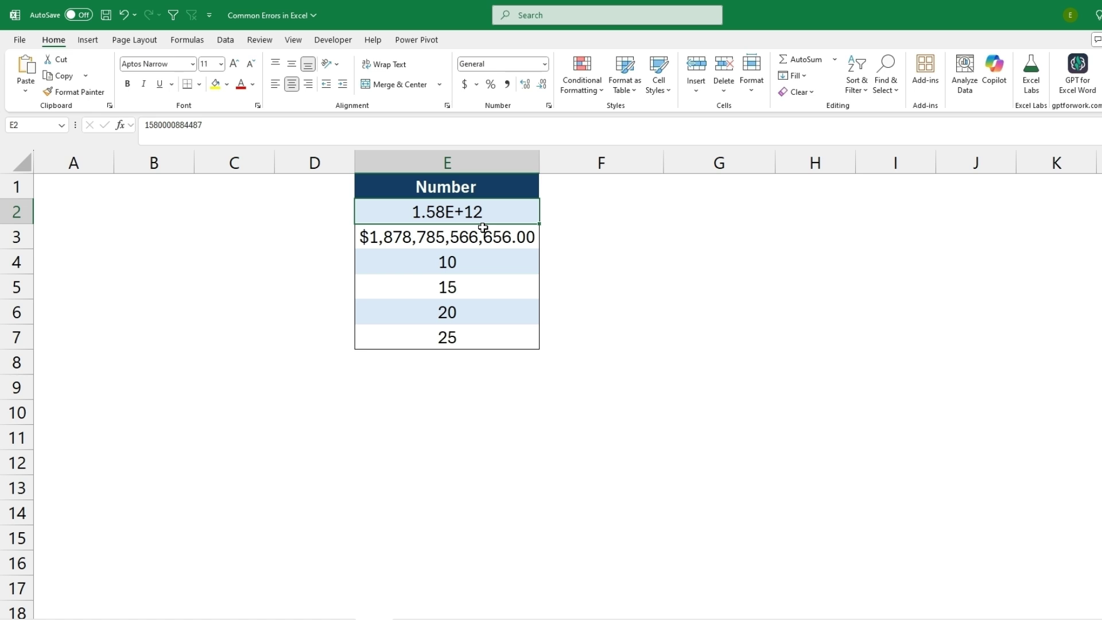
{"action": "key", "text": "alt+Tab"}
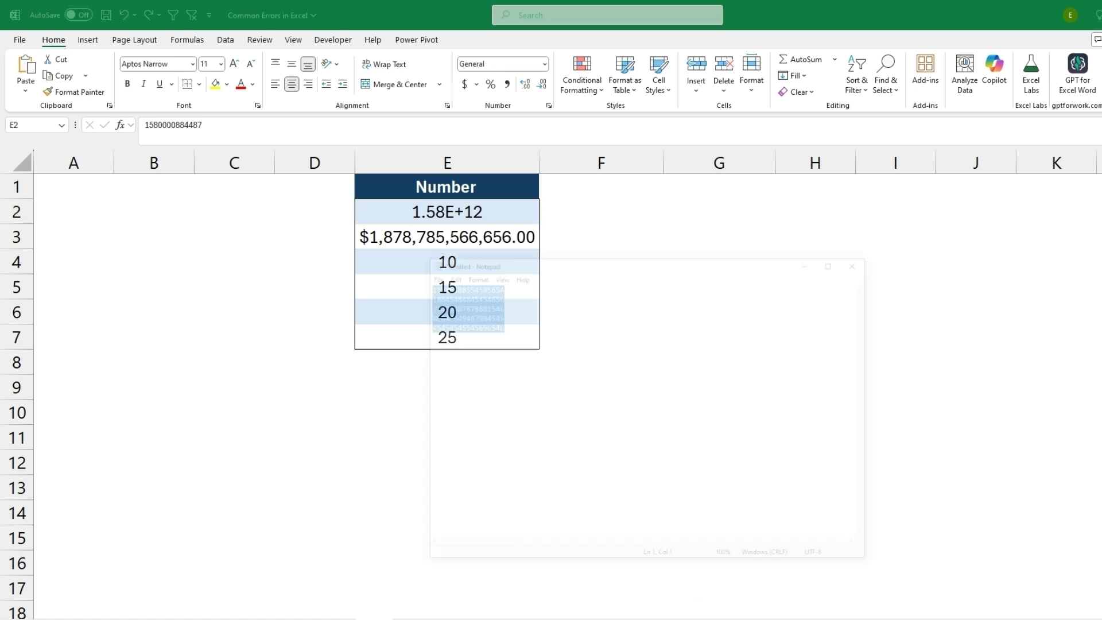
{"action": "left_click_drag", "start_coordinate": [444, 241], "coordinate": [351, 196]}
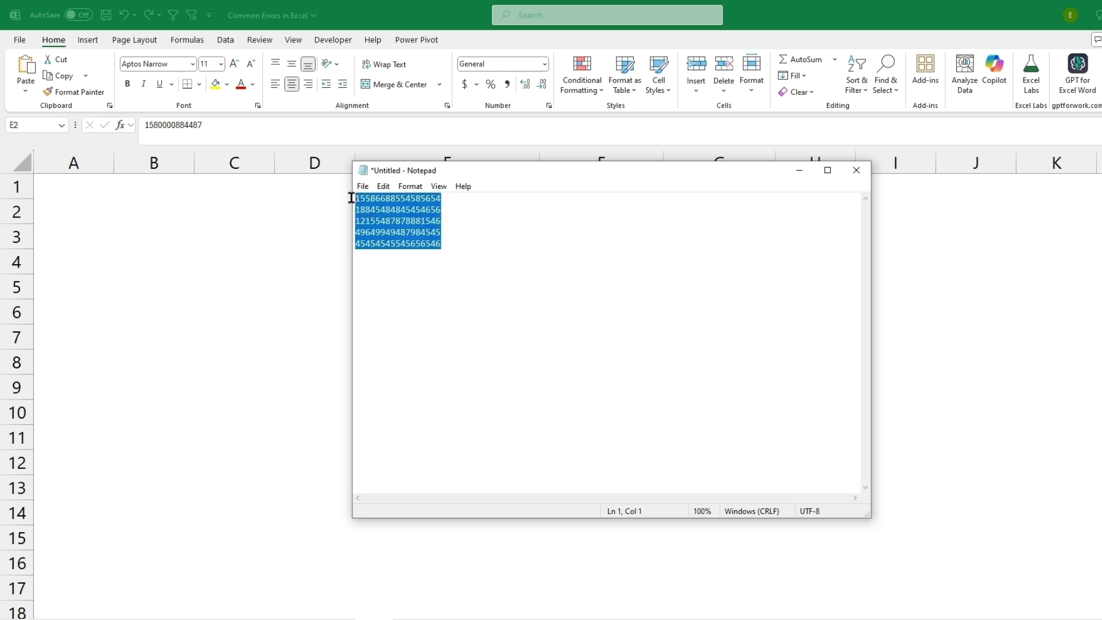
{"action": "right_click", "coordinate": [364, 210]}
{"action": "left_click", "coordinate": [401, 253]}
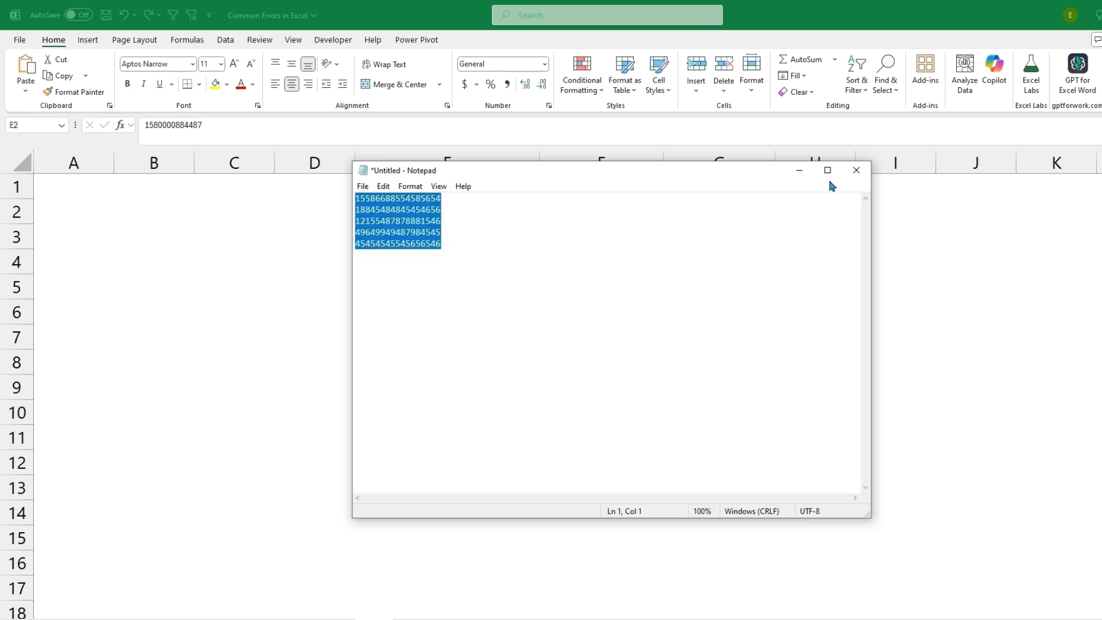
{"action": "left_click", "coordinate": [798, 170]}
{"action": "left_click", "coordinate": [685, 181]}
{"action": "right_click", "coordinate": [685, 181]}
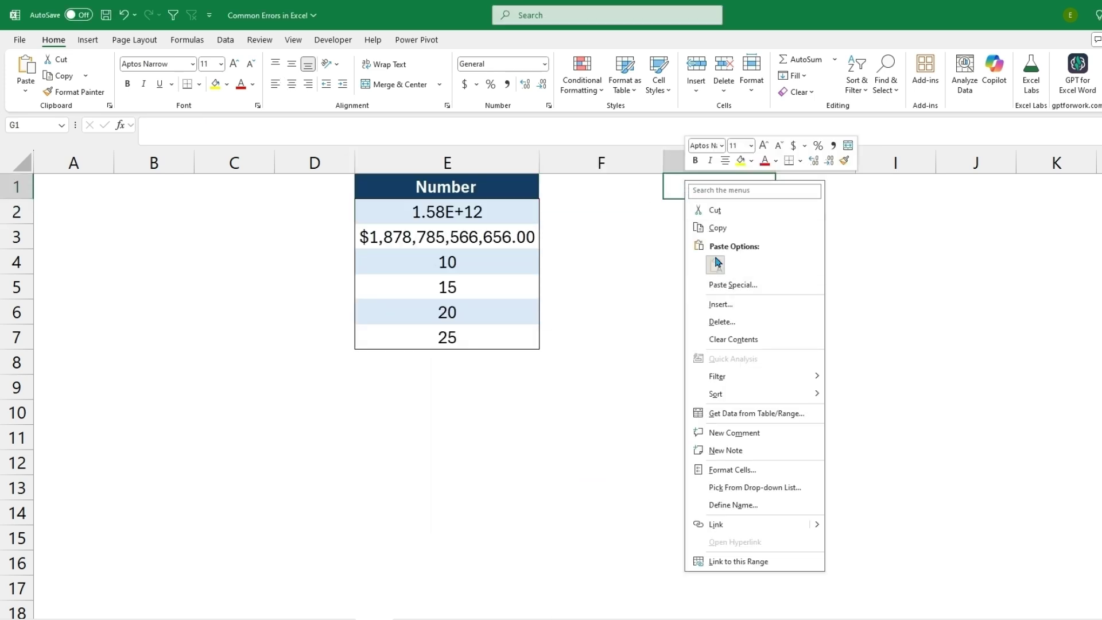
{"action": "left_click", "coordinate": [715, 262]}
{"action": "left_click_drag", "start_coordinate": [775, 163], "coordinate": [817, 166]}
Format column G as Text, re-paste the numbers and autofit to show full digits.
{"action": "left_click", "coordinate": [818, 163]}
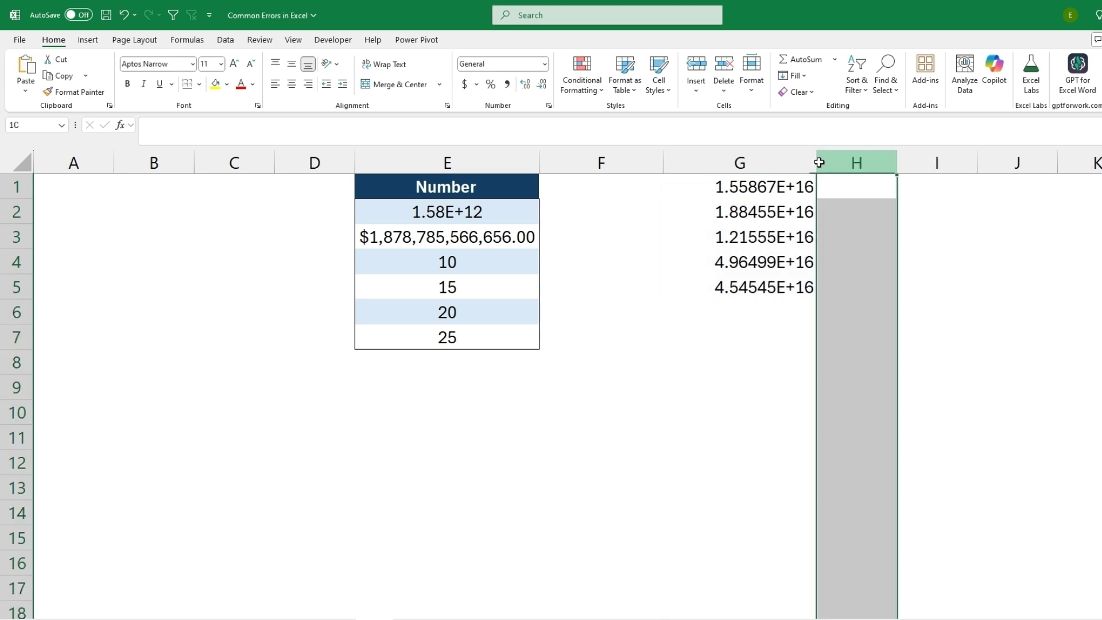
{"action": "left_click", "coordinate": [774, 159]}
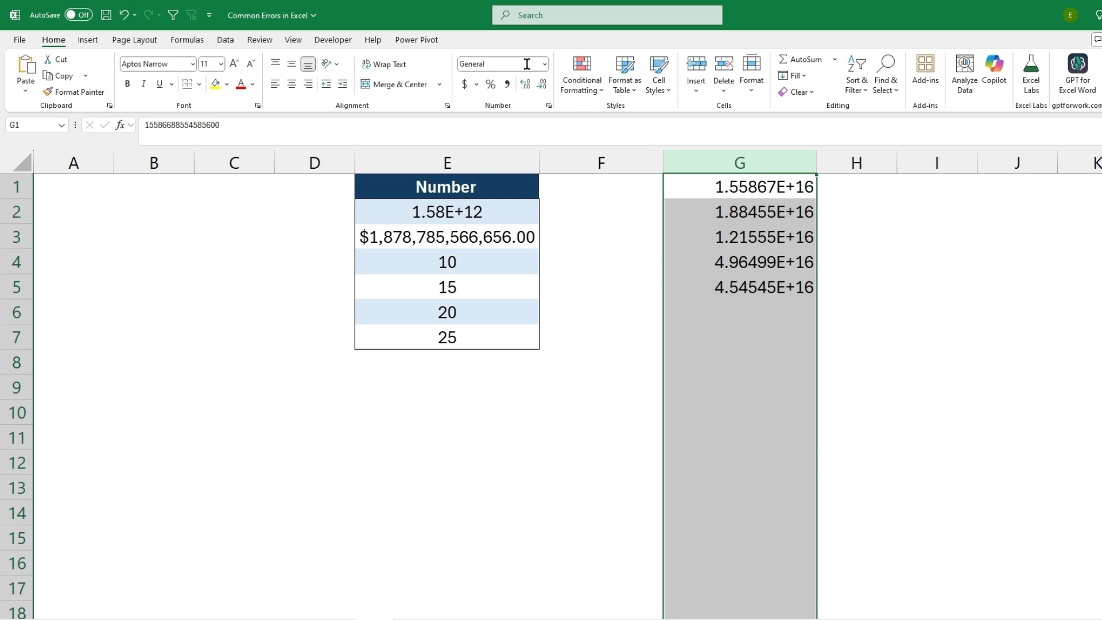
{"action": "left_click", "coordinate": [544, 65]}
{"action": "left_click", "coordinate": [517, 388]}
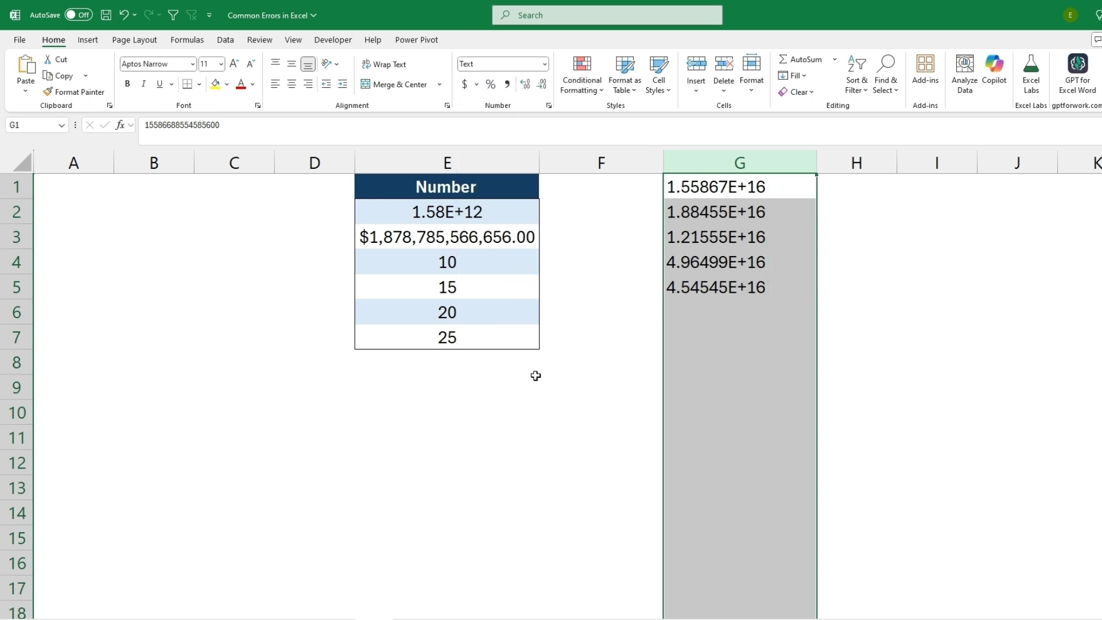
{"action": "right_click", "coordinate": [720, 189]}
{"action": "left_click", "coordinate": [756, 276]}
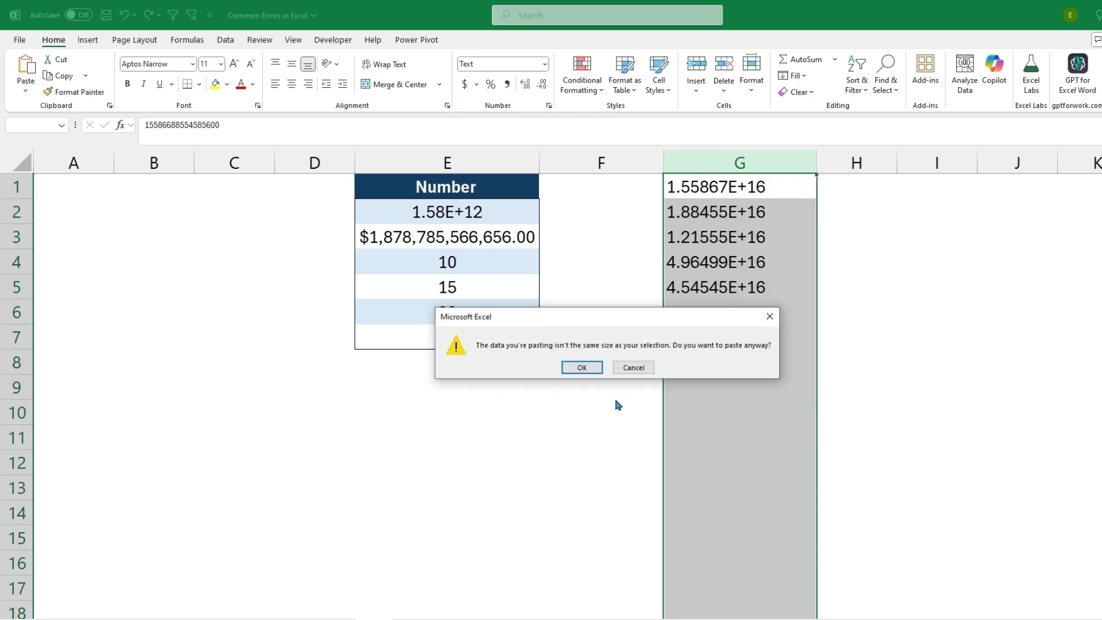
{"action": "left_click", "coordinate": [581, 367]}
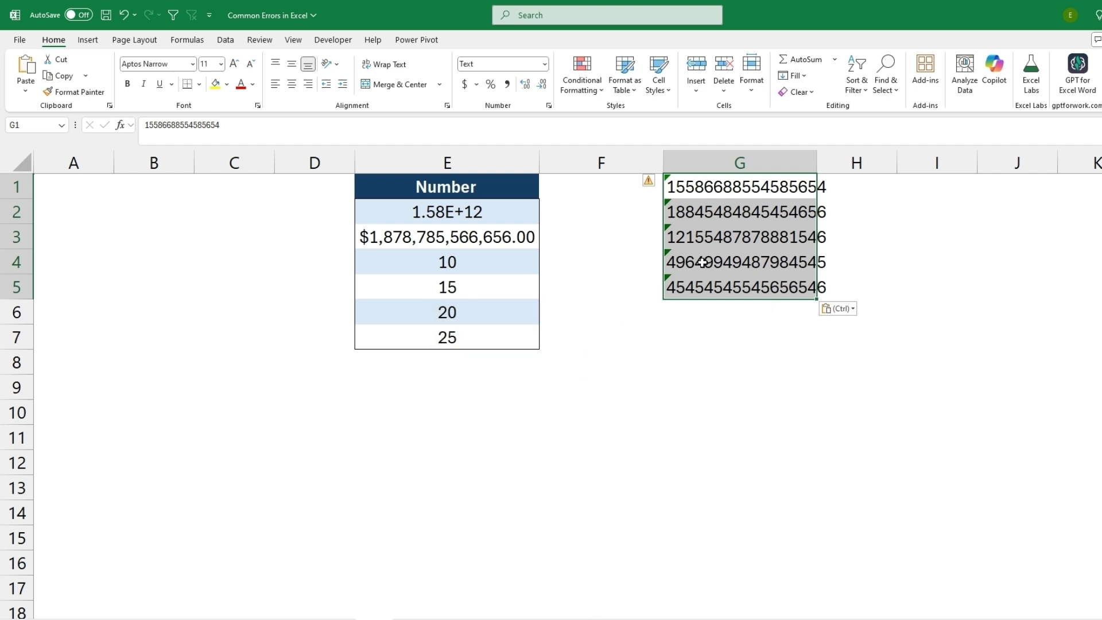
{"action": "left_click", "coordinate": [809, 163]}
{"action": "double_click", "coordinate": [815, 163]}
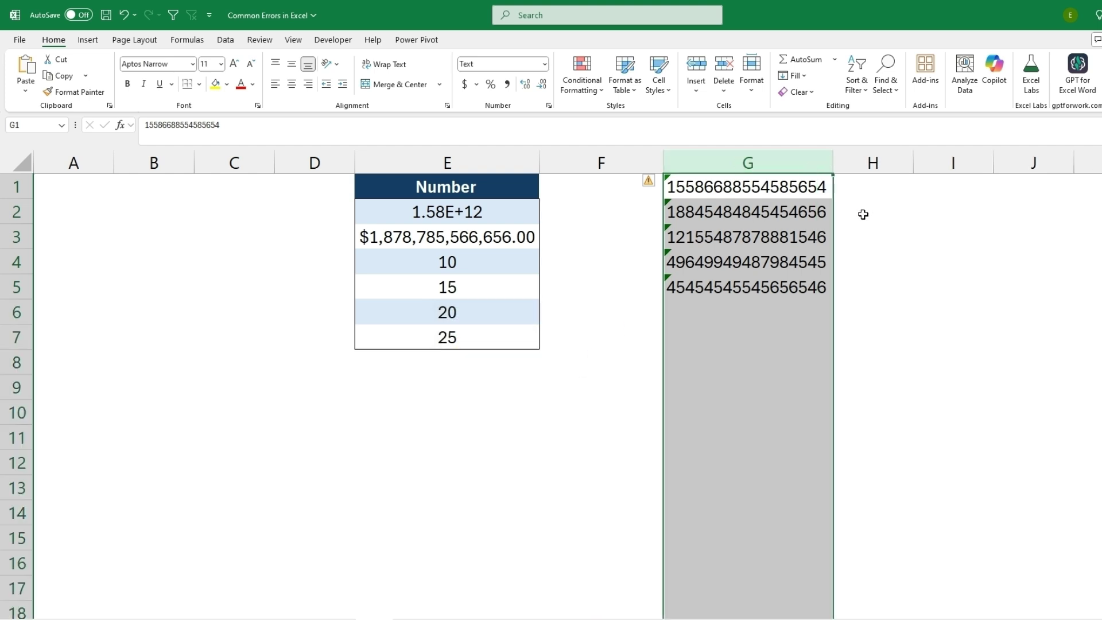
{"action": "left_click_drag", "start_coordinate": [821, 188], "coordinate": [821, 284]}
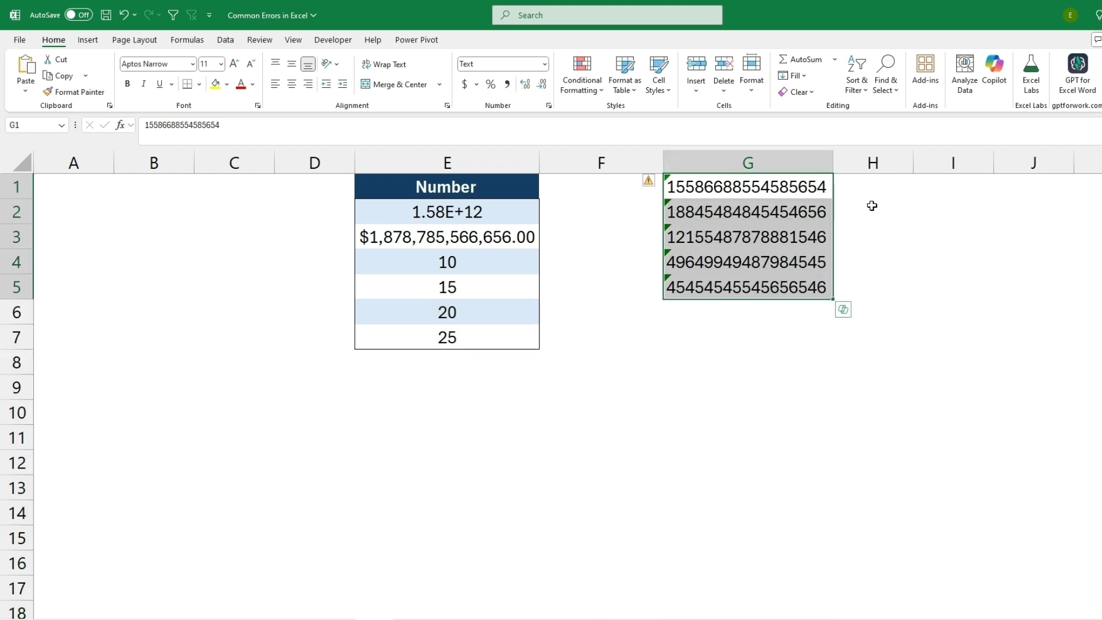
{"action": "left_click", "coordinate": [829, 162]}
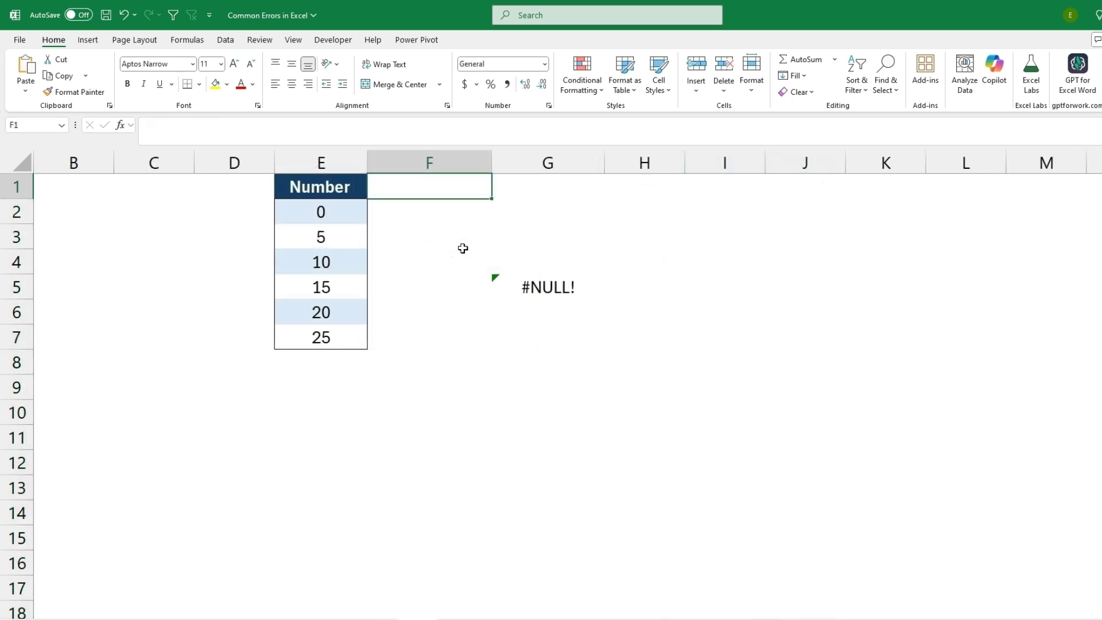
Replace the space between E4 and E5 in G5's formula with a plus sign, giving 25.
{"action": "left_click", "coordinate": [503, 288]}
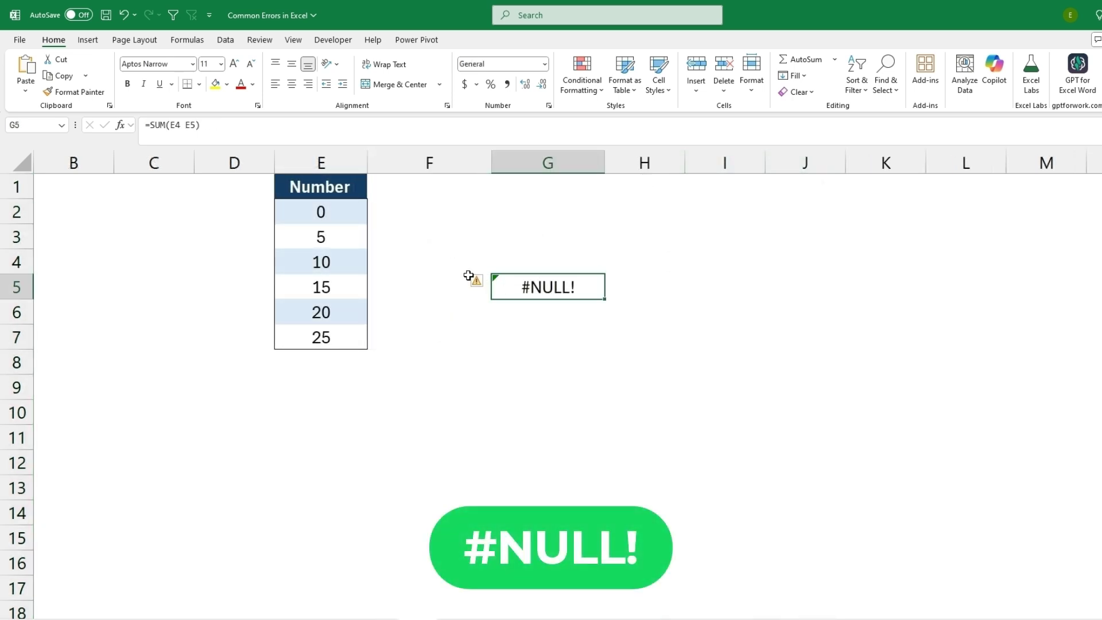
{"action": "left_click", "coordinate": [186, 125]}
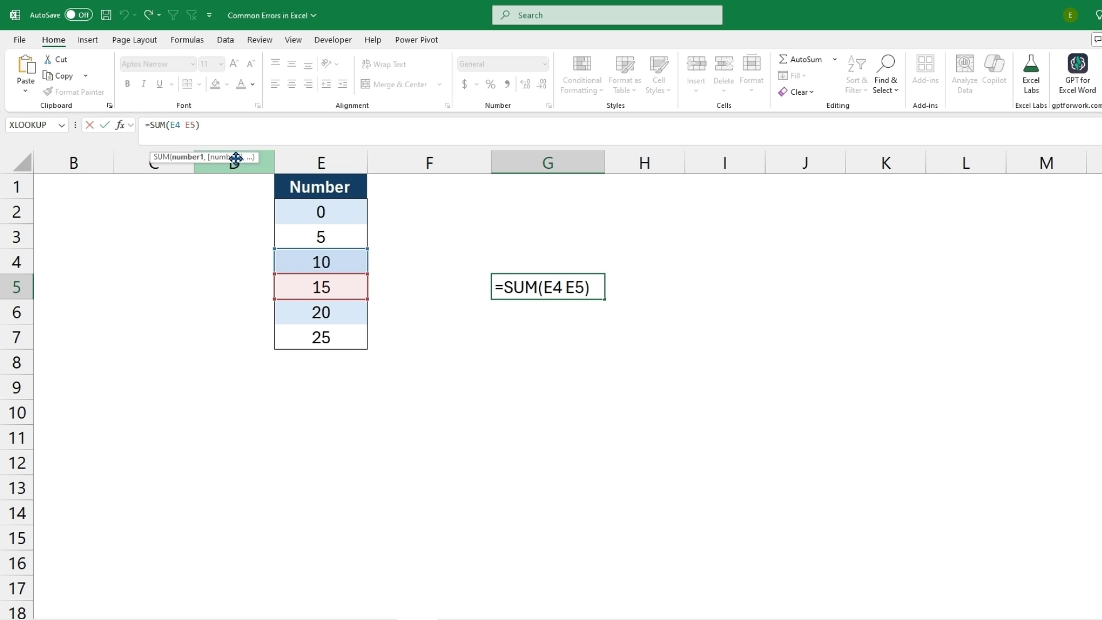
{"action": "key", "text": "BackSpace"}
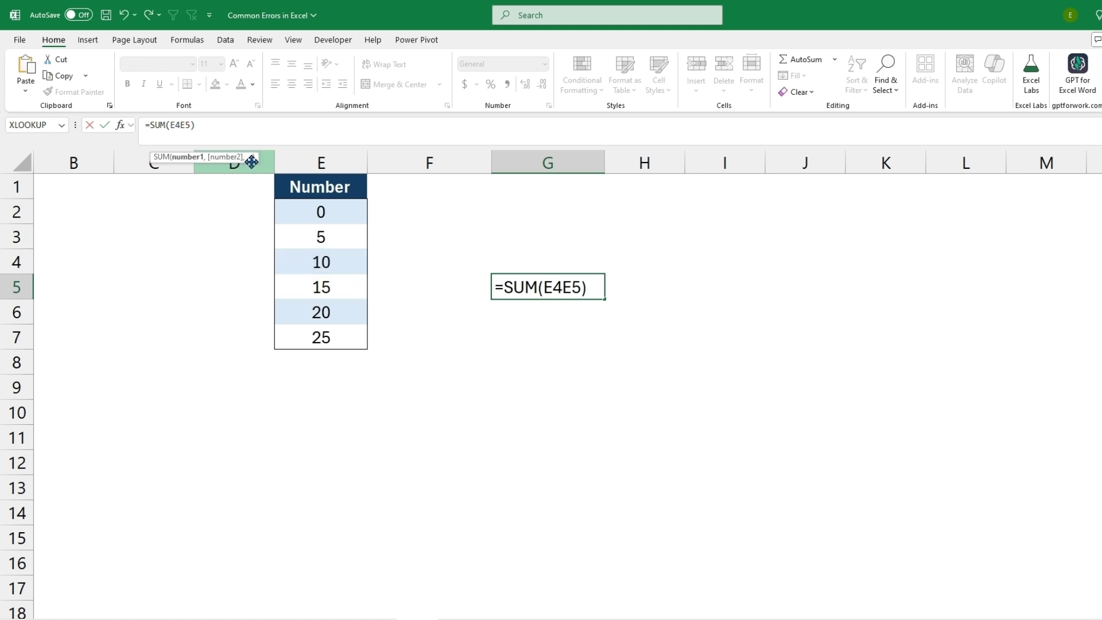
{"action": "type", "text": "+"}
{"action": "key", "text": "Return"}
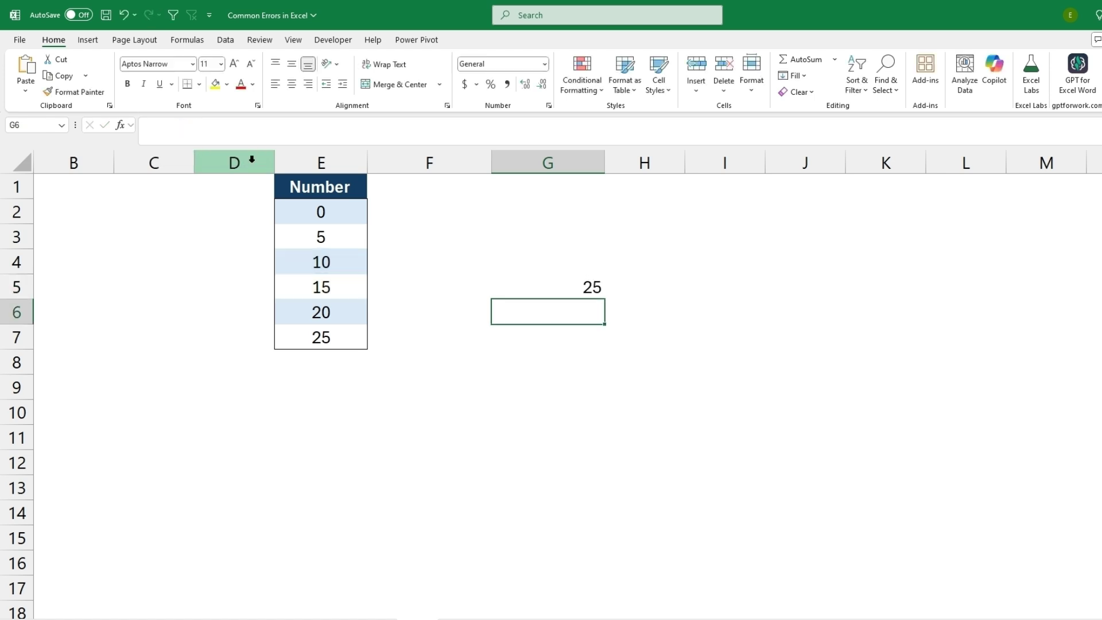
{"action": "left_click", "coordinate": [521, 281]}
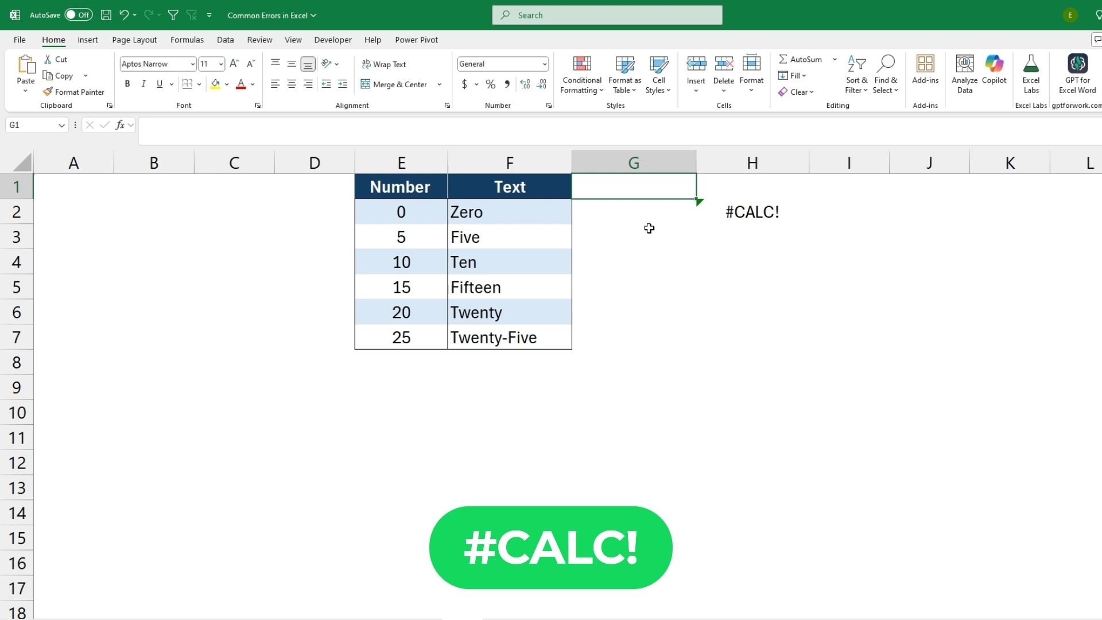
Change the FILTER criterion in H2 from 6 to 5.
{"action": "left_click", "coordinate": [709, 216]}
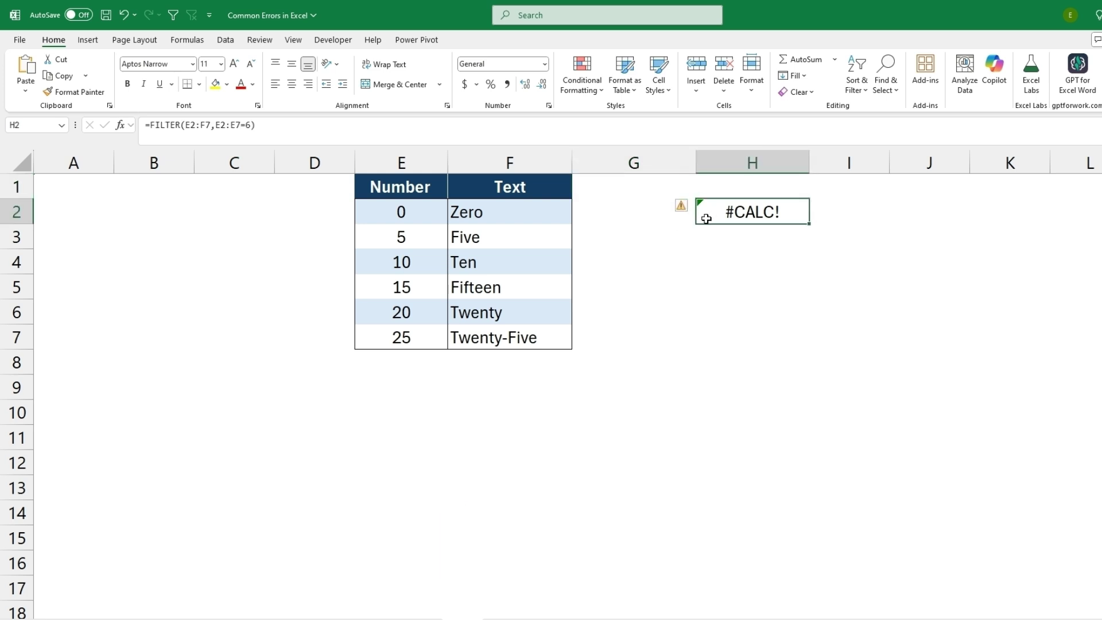
{"action": "left_click", "coordinate": [189, 125]}
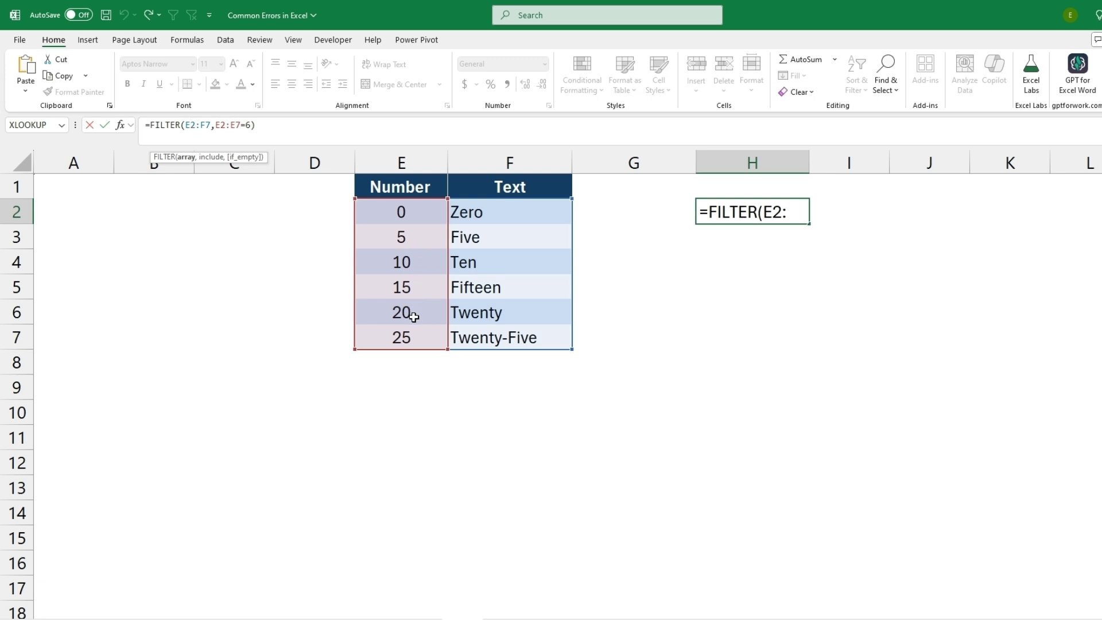
{"action": "left_click", "coordinate": [249, 126]}
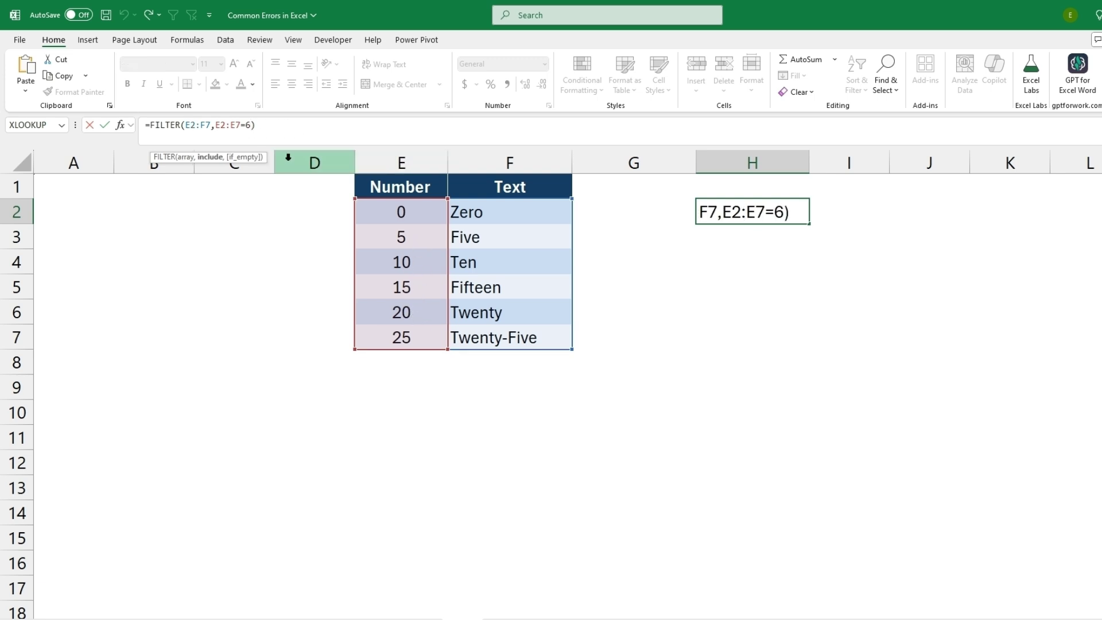
{"action": "key", "text": "BackSpace"}
{"action": "type", "text": "5"}
{"action": "key", "text": "Return"}
Highlight the spilled result 5 and Five, then reopen H2's FILTER formula to inspect it.
{"action": "left_click_drag", "start_coordinate": [725, 212], "coordinate": [819, 212]}
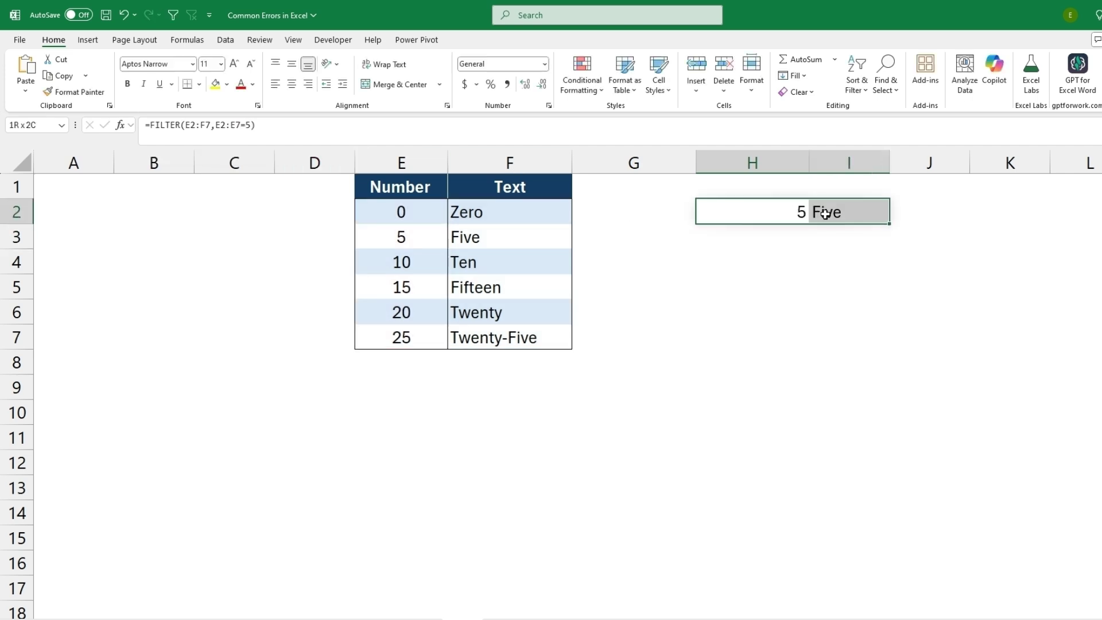
{"action": "left_click", "coordinate": [808, 231]}
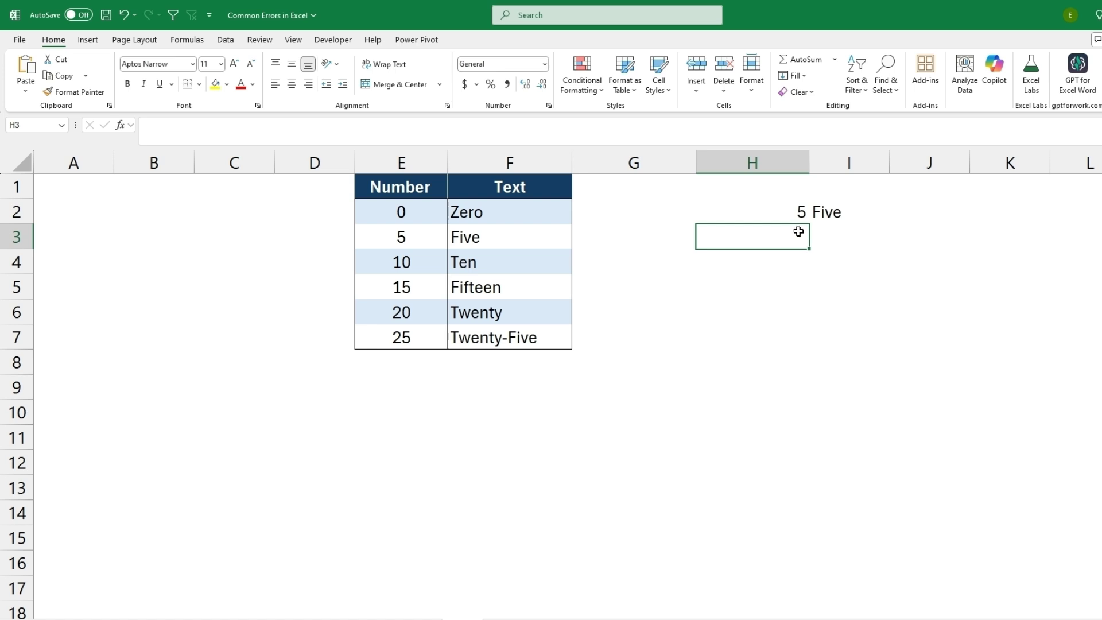
{"action": "left_click", "coordinate": [783, 212]}
{"action": "left_click", "coordinate": [235, 125]}
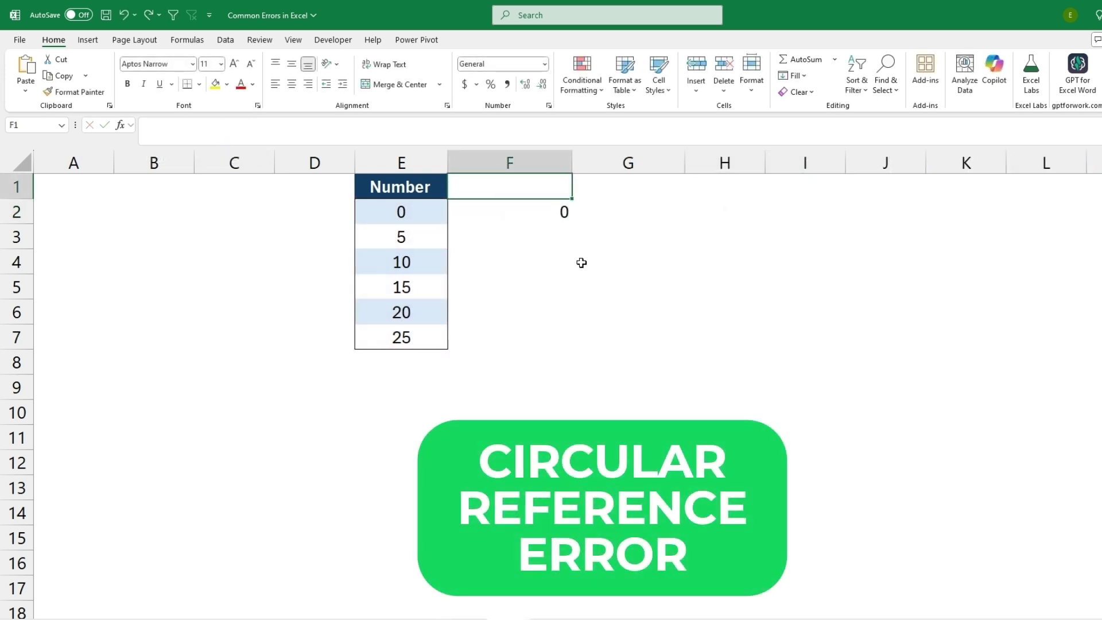
{"action": "left_click", "coordinate": [535, 217]}
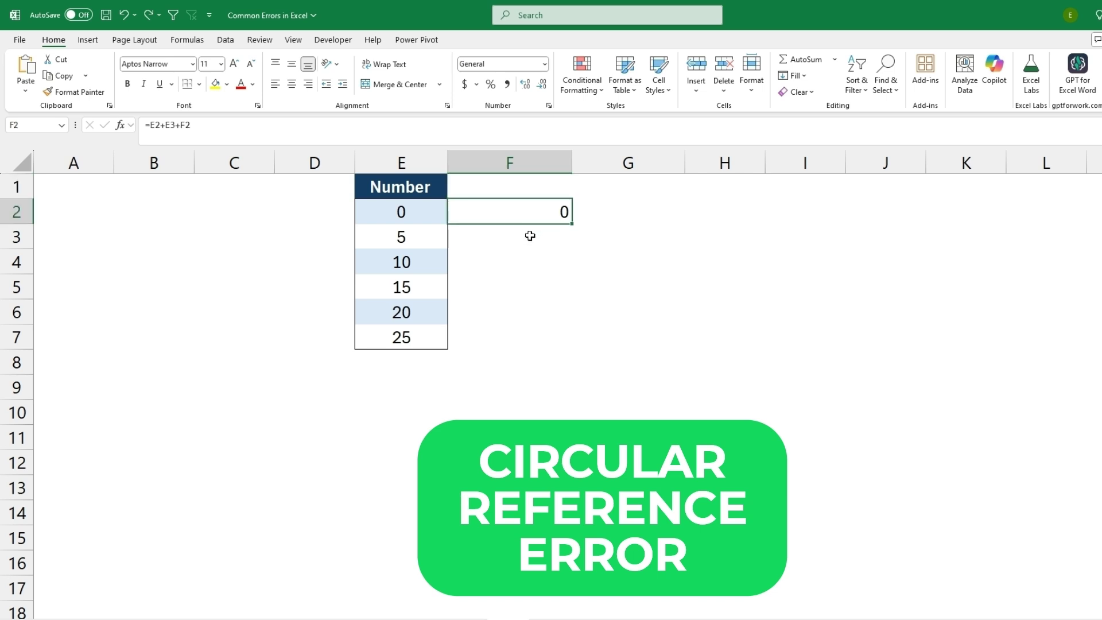
{"action": "left_click", "coordinate": [159, 143]}
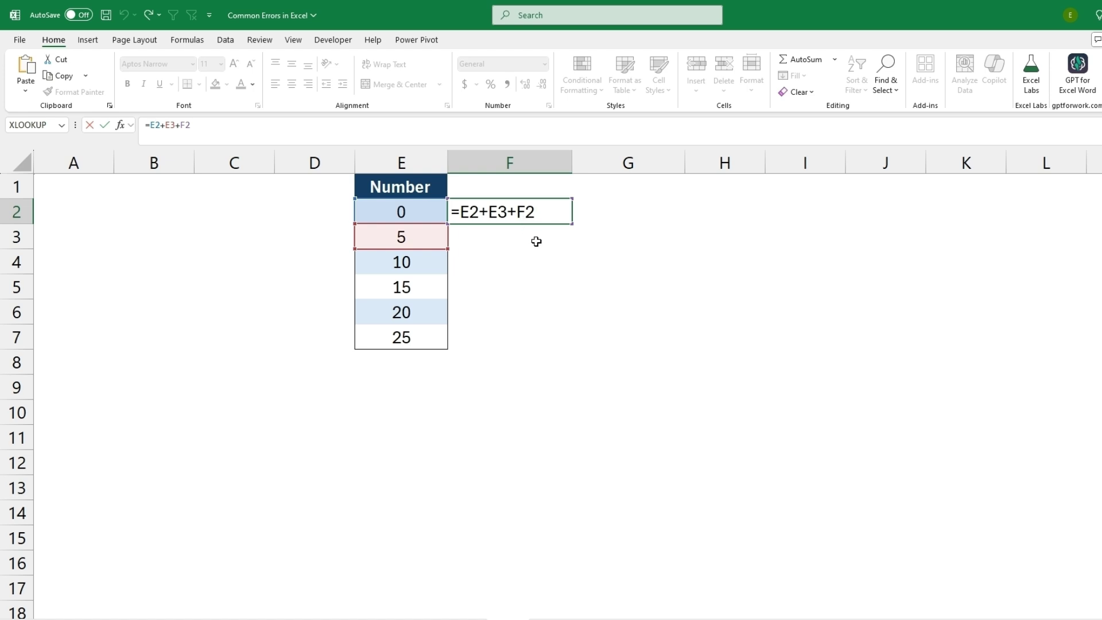
{"action": "key", "text": "Return"}
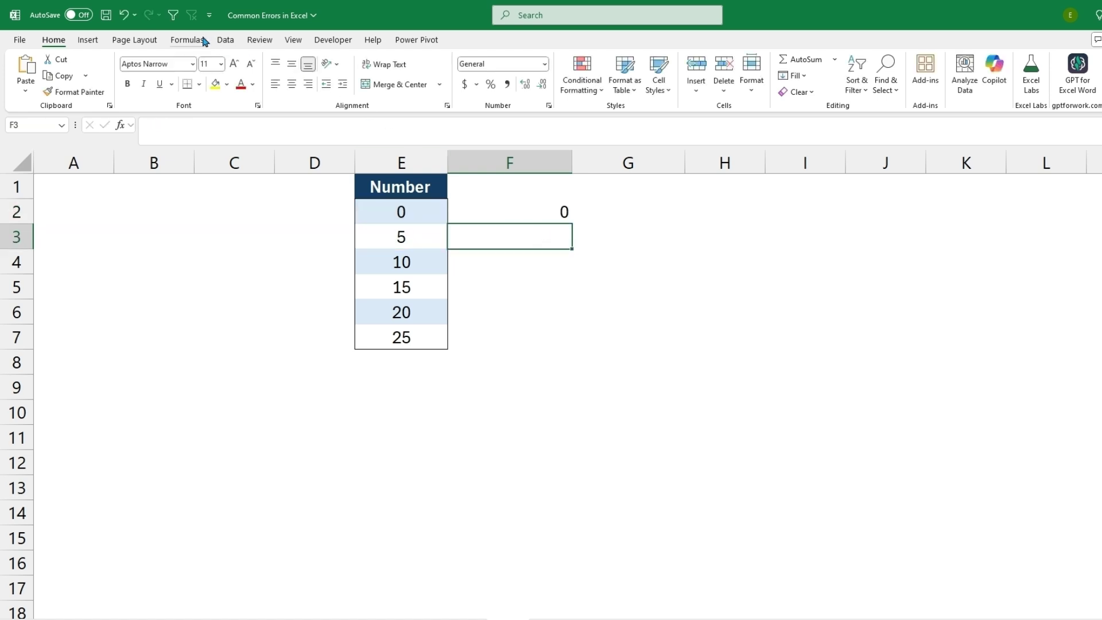
Trace the circular reference to F2 via Error Checking and delete the +F2 self-reference.
{"action": "left_click", "coordinate": [188, 39]}
{"action": "left_click", "coordinate": [766, 76]}
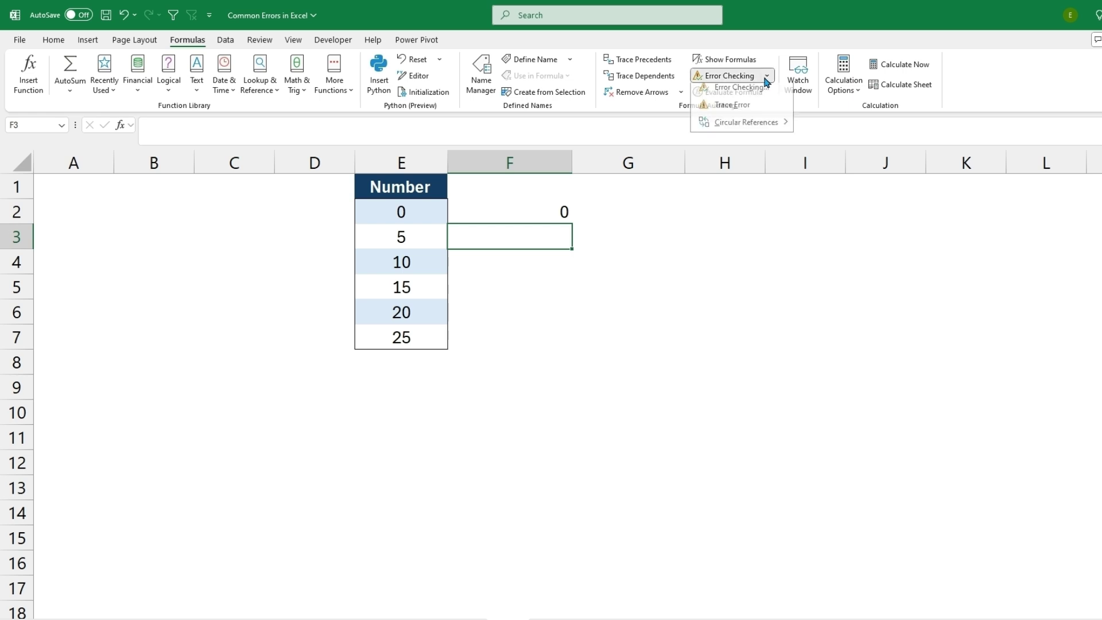
{"action": "mouse_move", "coordinate": [744, 128]}
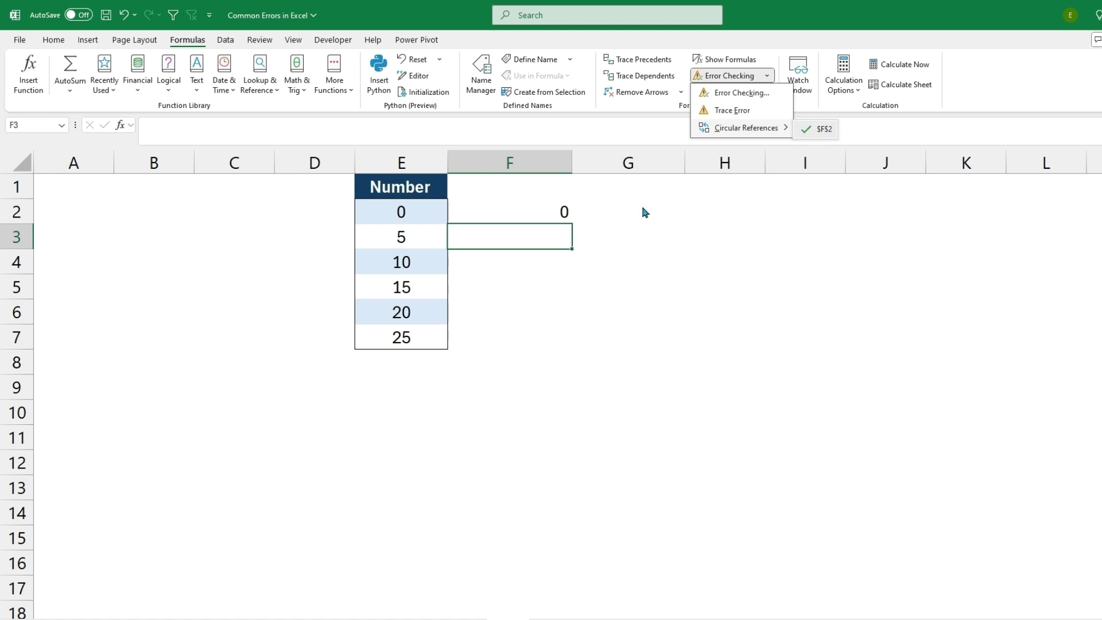
{"action": "left_click", "coordinate": [556, 212]}
{"action": "left_click", "coordinate": [544, 209]}
{"action": "left_click", "coordinate": [234, 130]}
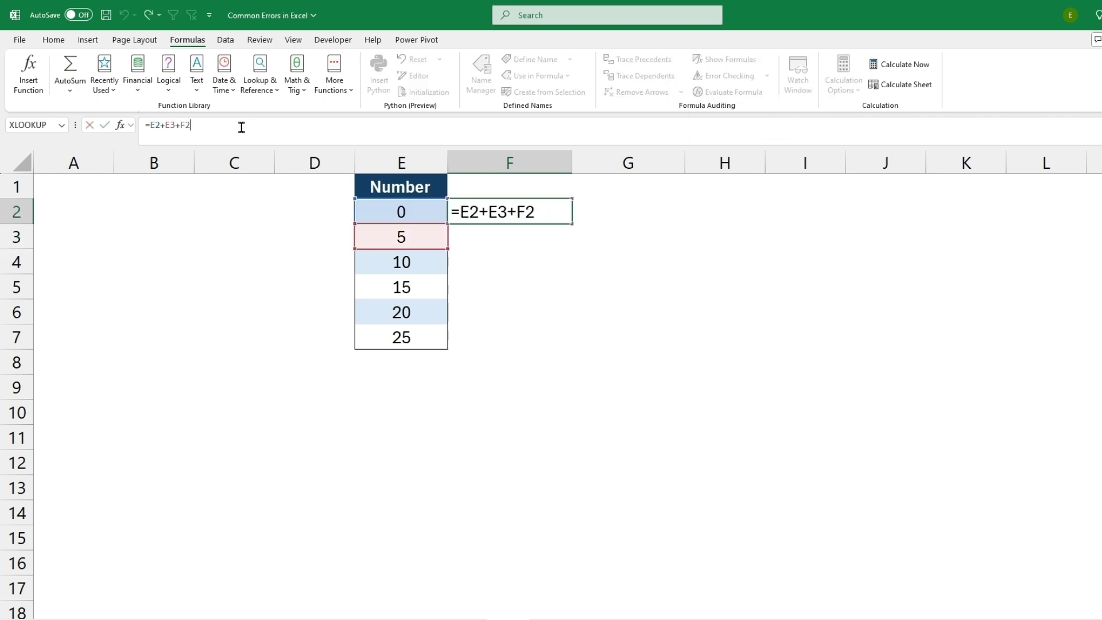
{"action": "key", "text": "BackSpace"}
{"action": "key", "text": "BackSpace"}
{"action": "key", "text": "BackSpace"}
Commit the corrected =E2+E3 formula so F2 displays 5.
{"action": "key", "text": "Return"}
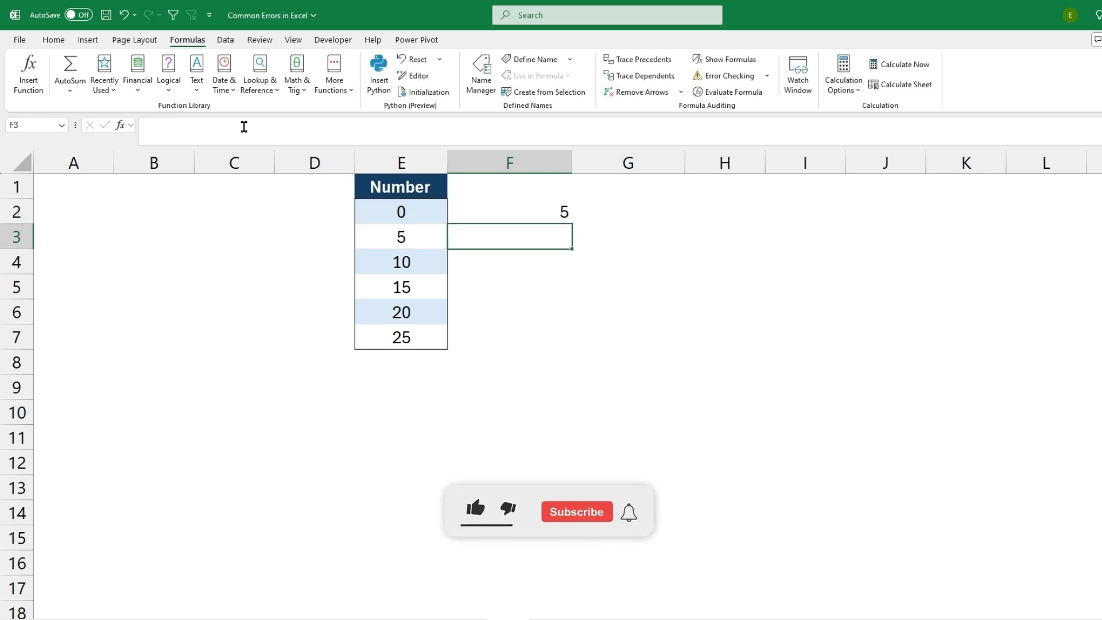